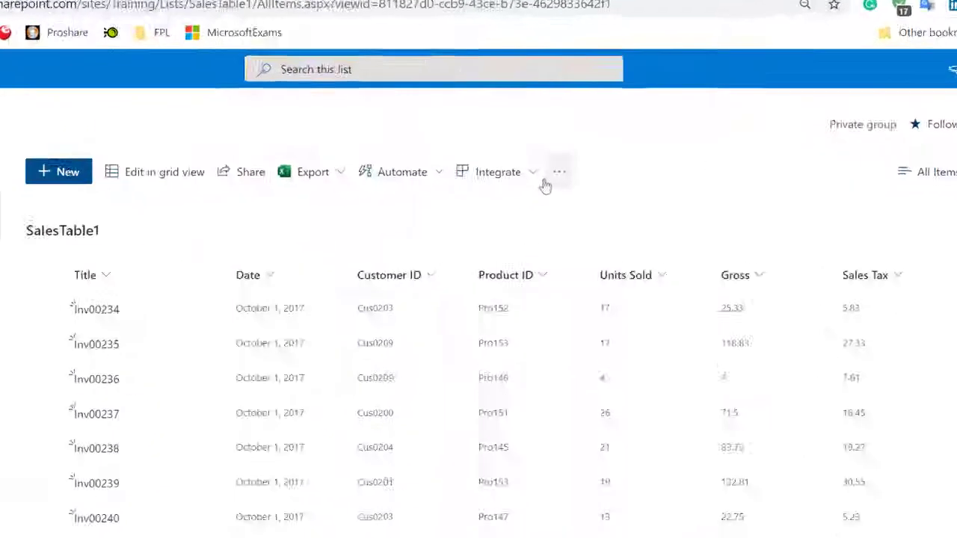
- Bring up the SalesTable1 list's Integrate options to reach Power BI's Visualize the list
click(534, 176)
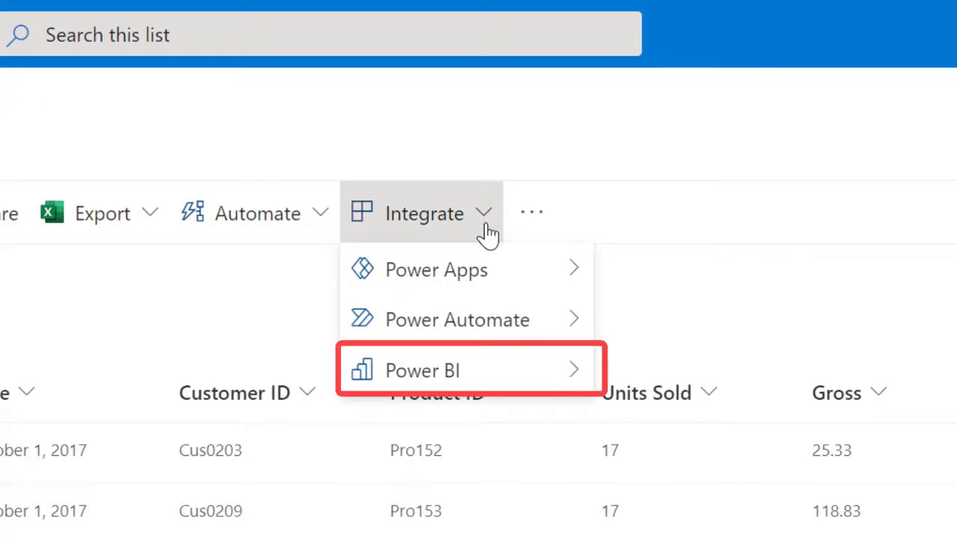
mouse_move(497, 376)
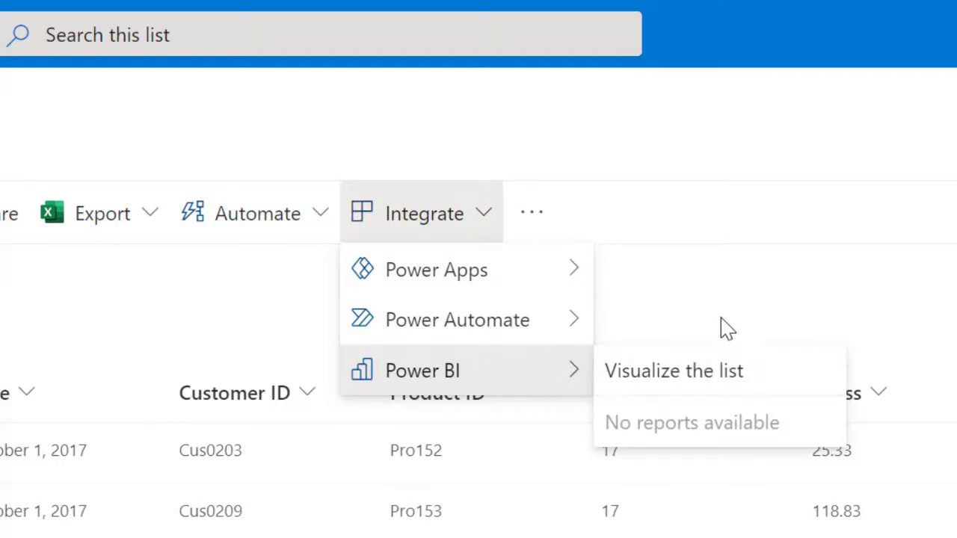
click(742, 267)
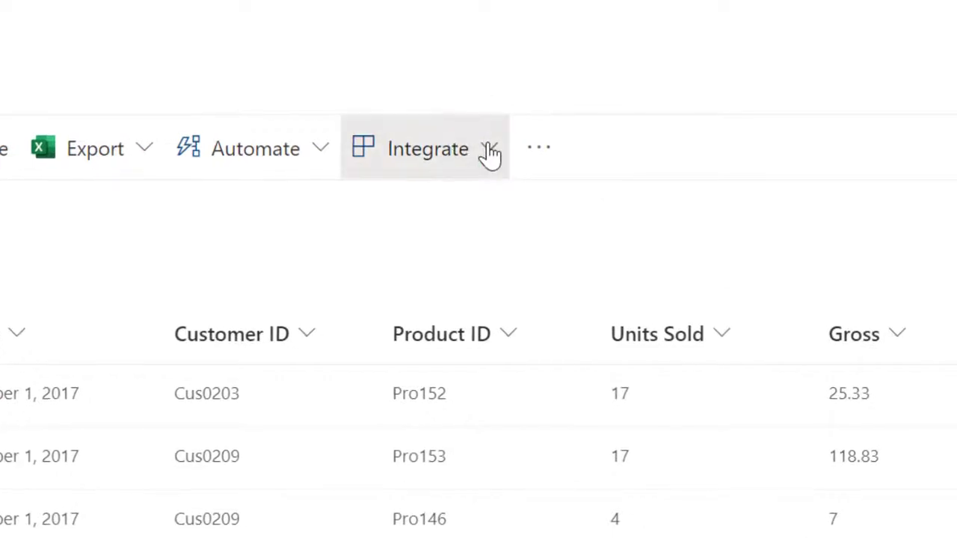
click(490, 153)
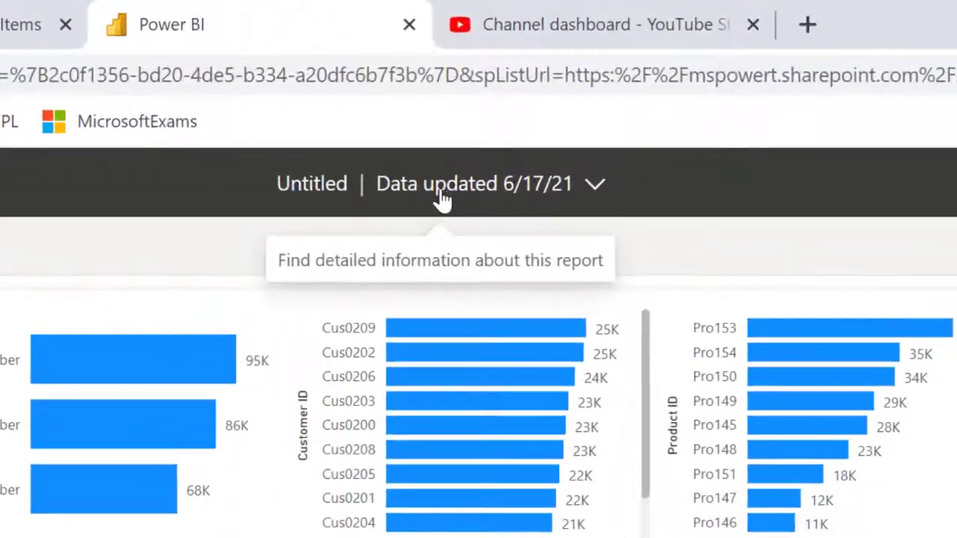
click(547, 196)
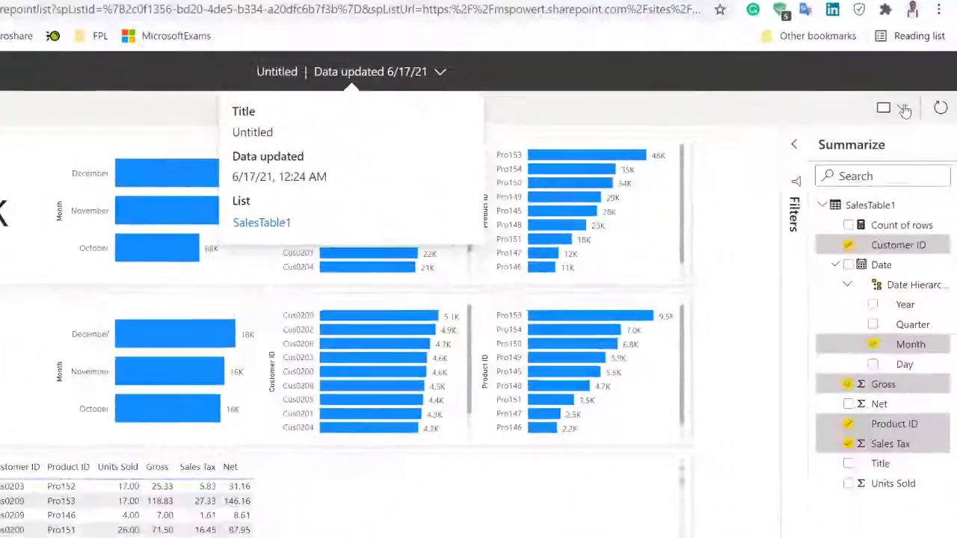
click(905, 110)
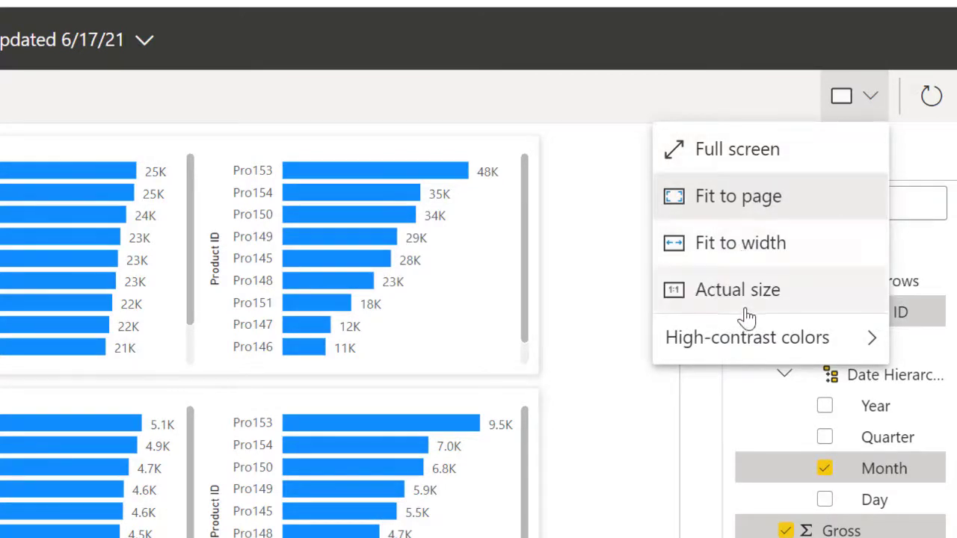
mouse_move(752, 353)
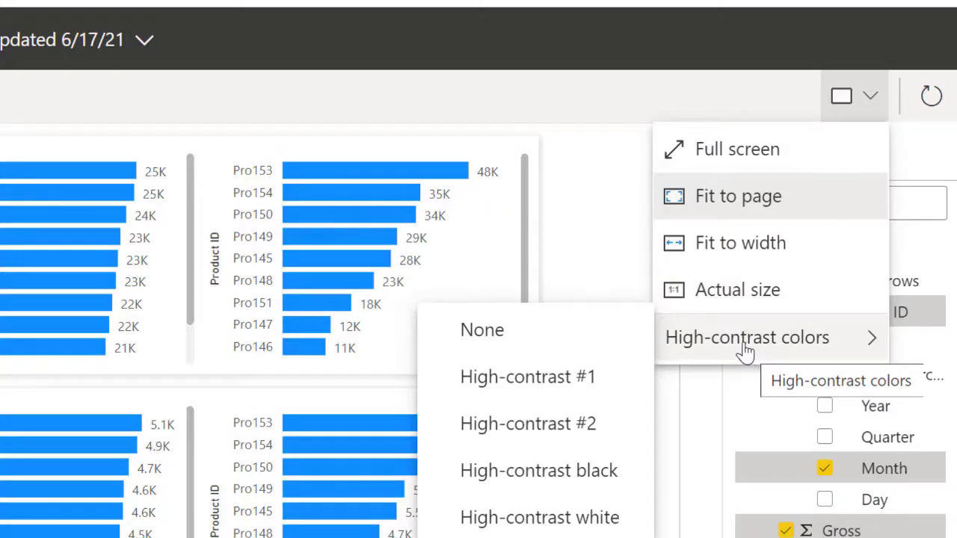
click(489, 387)
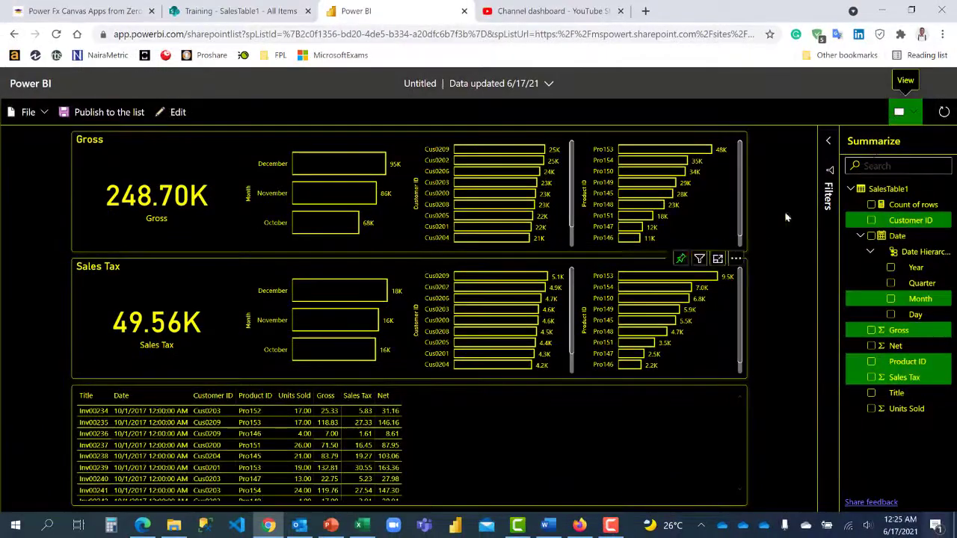
click(905, 119)
mouse_move(813, 238)
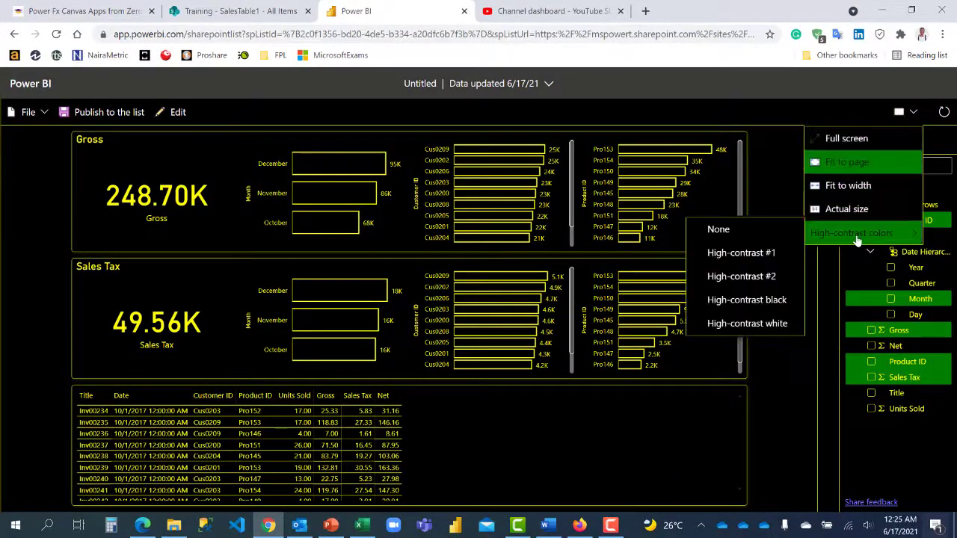
click(767, 241)
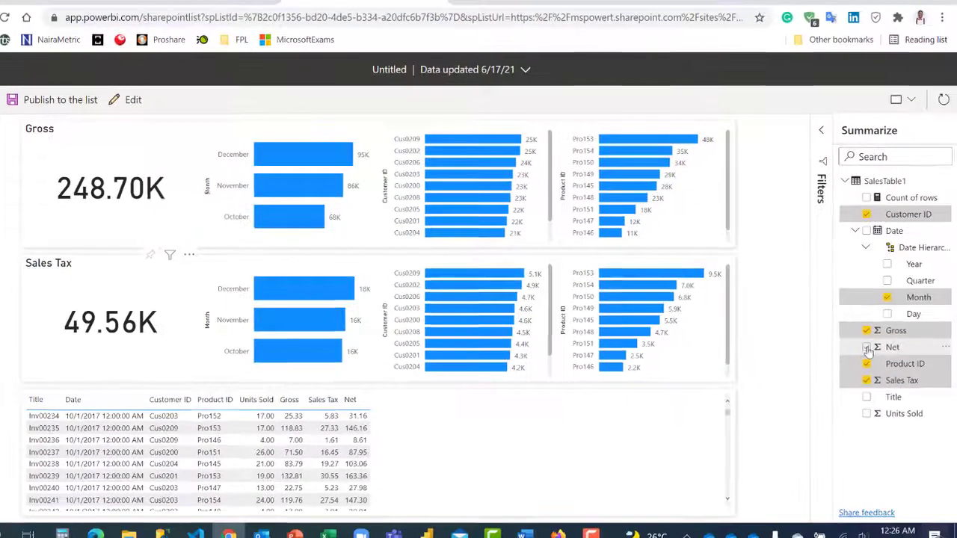
- Summarize Net and Units Sold instead of Sales Tax and Customer ID, and expand the Filters pane
click(865, 348)
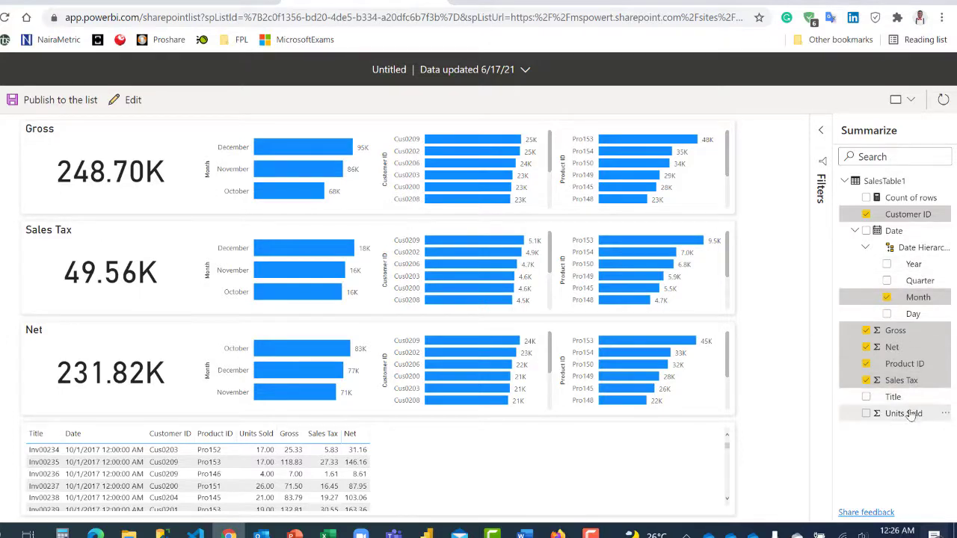
click(866, 413)
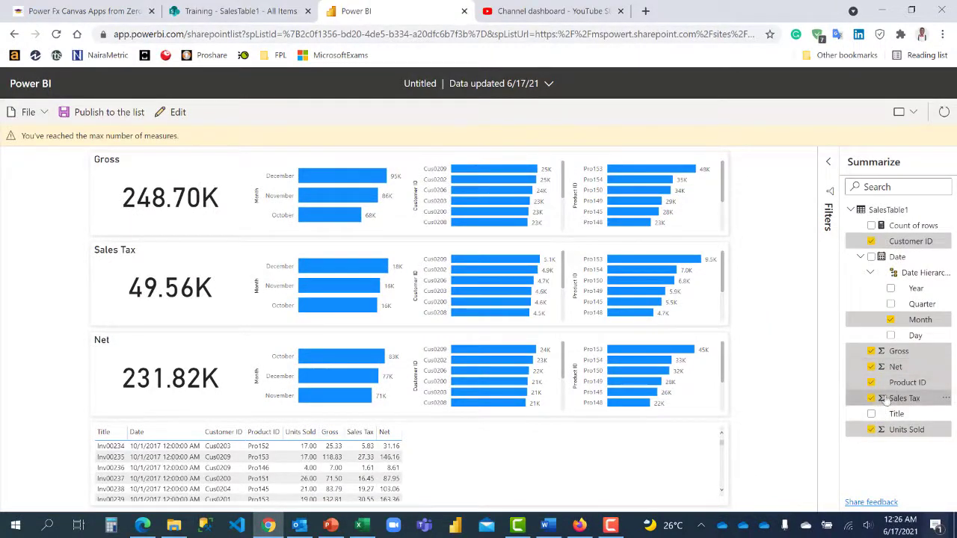
click(870, 398)
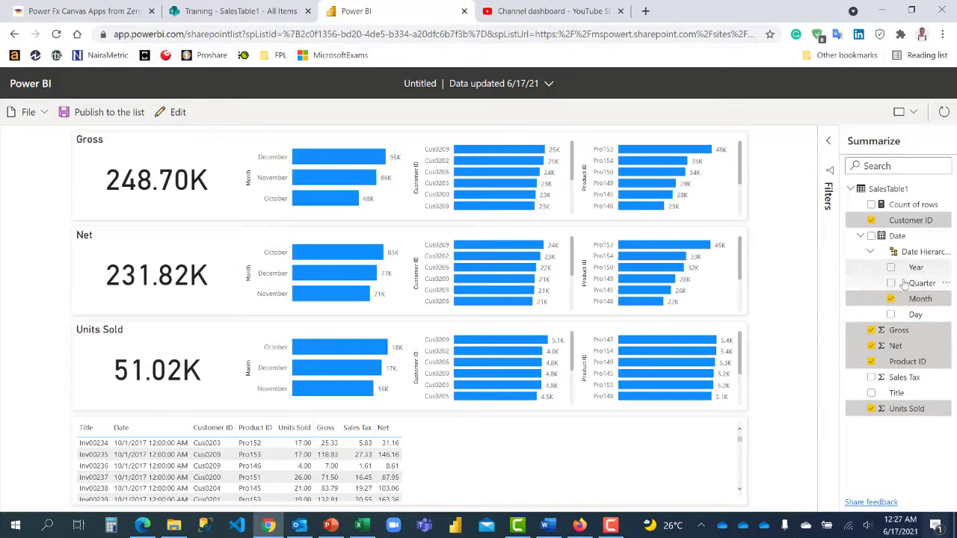
click(872, 222)
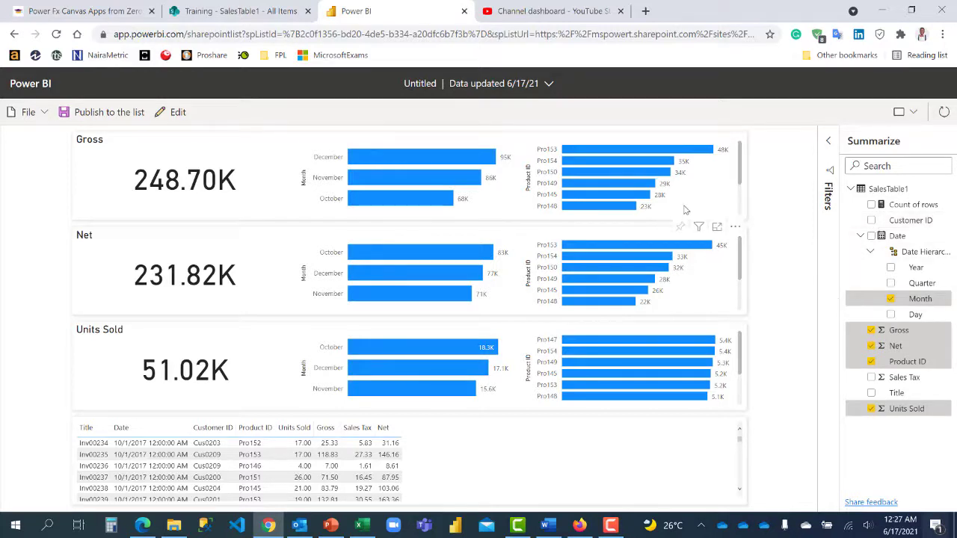
click(829, 141)
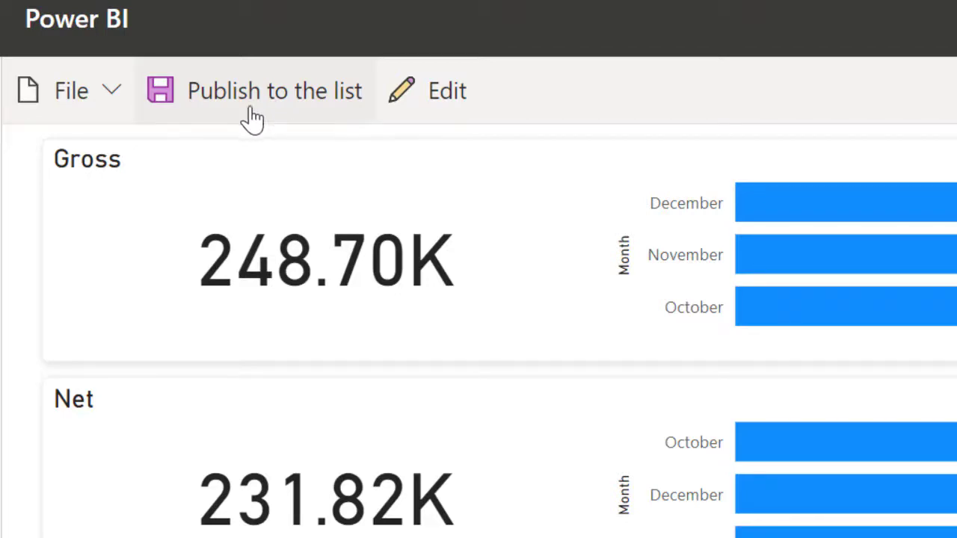
- Publish the report back to the SalesTable1 list with the name 'General Overview'
click(254, 103)
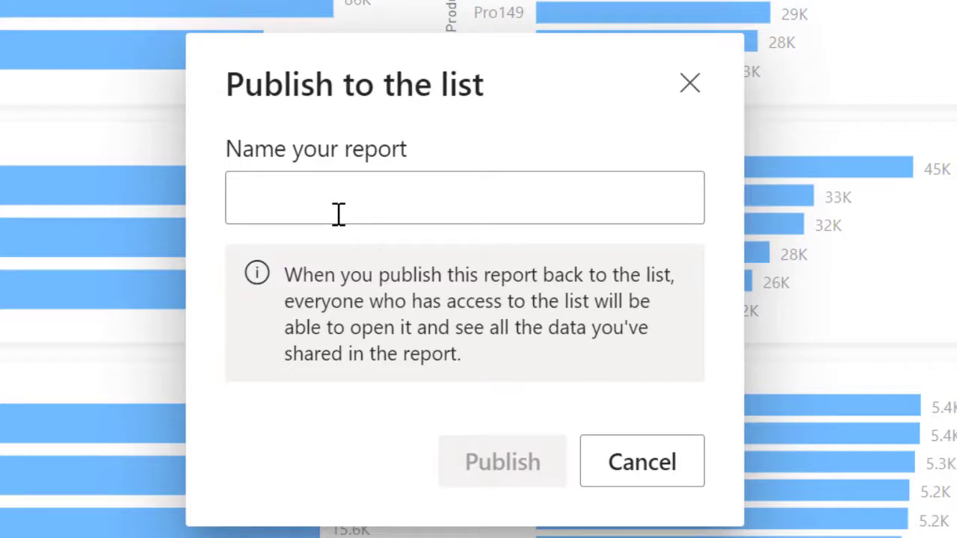
text(General )
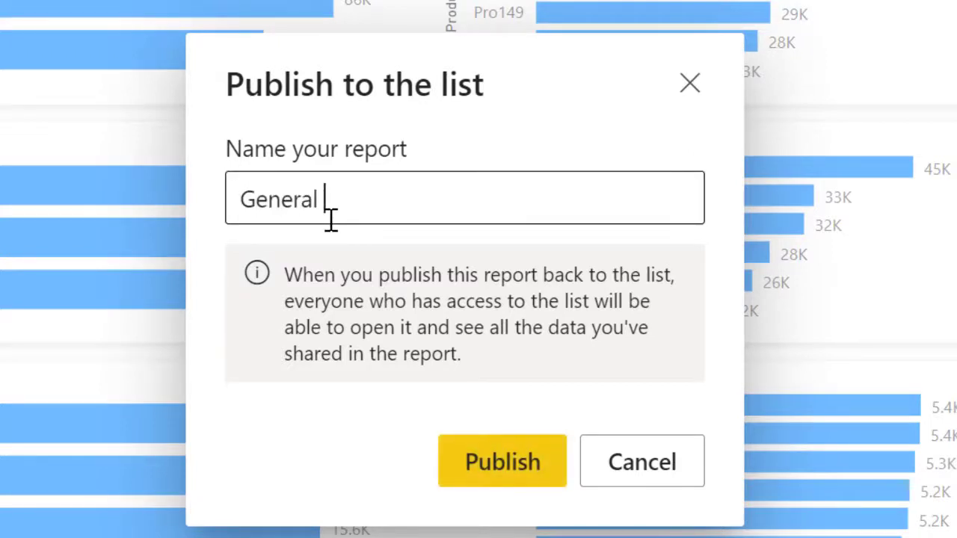
text(Overview)
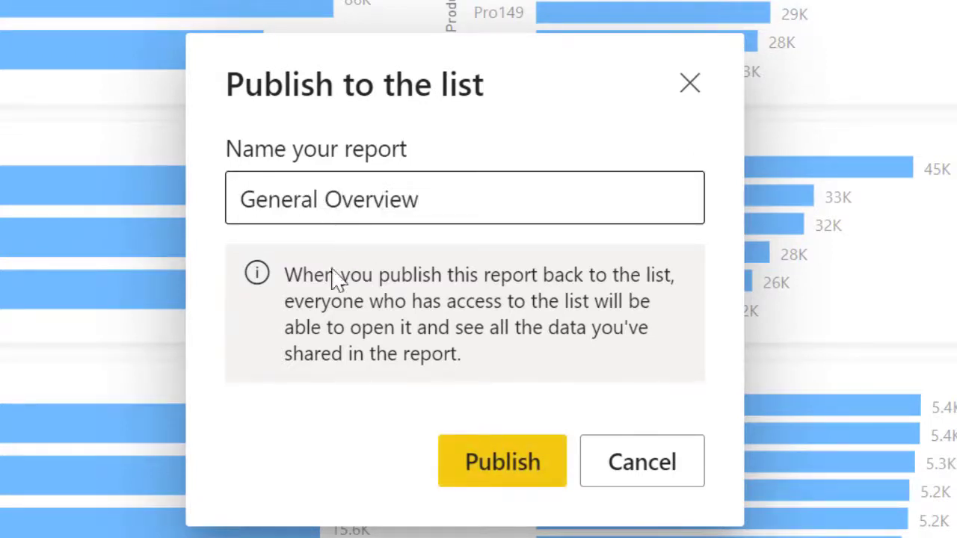
click(497, 474)
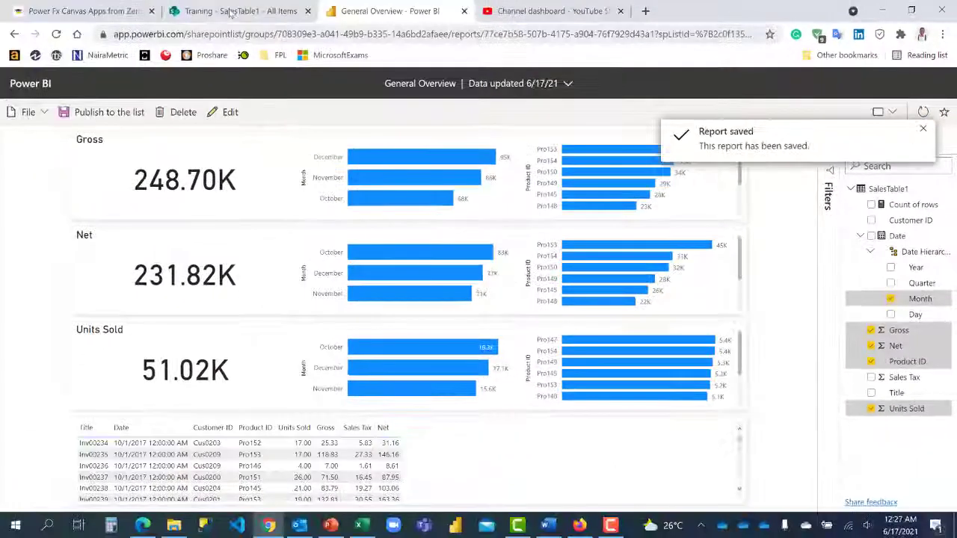
- Reload the SharePoint sales list and show its Integrate > Power BI reports
click(229, 10)
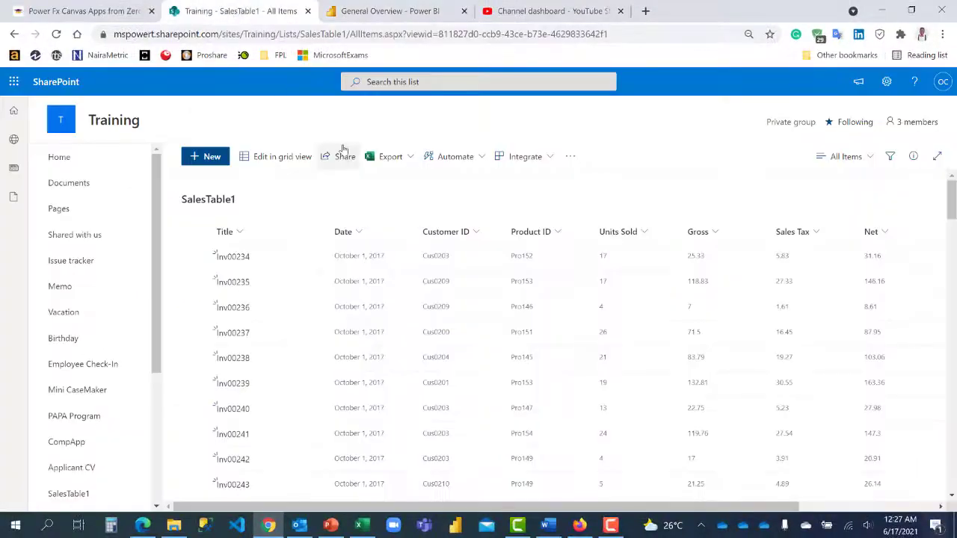
click(57, 35)
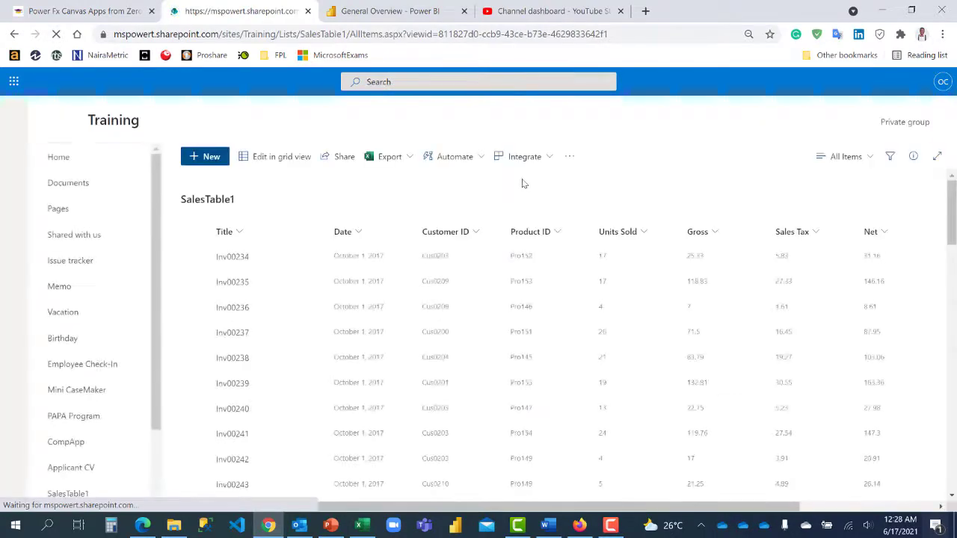
click(531, 164)
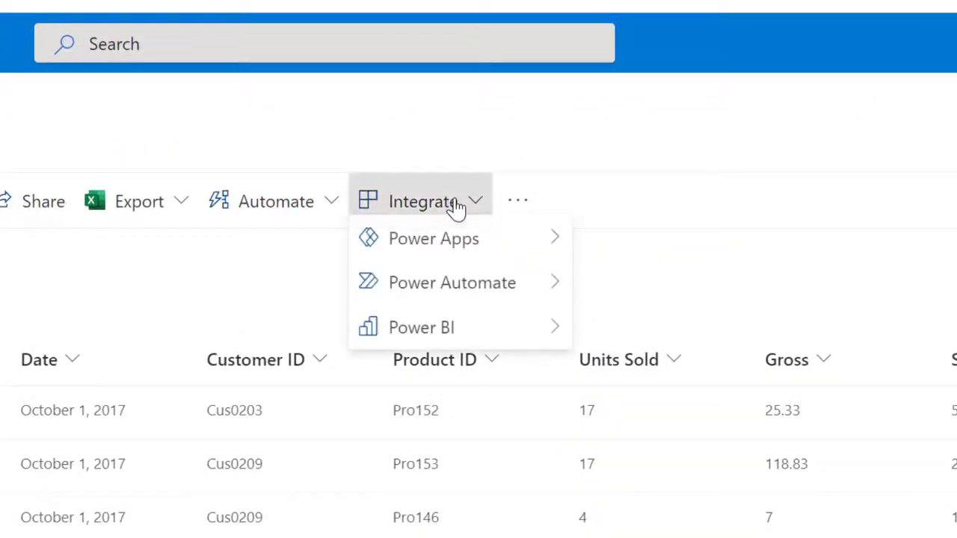
click(496, 356)
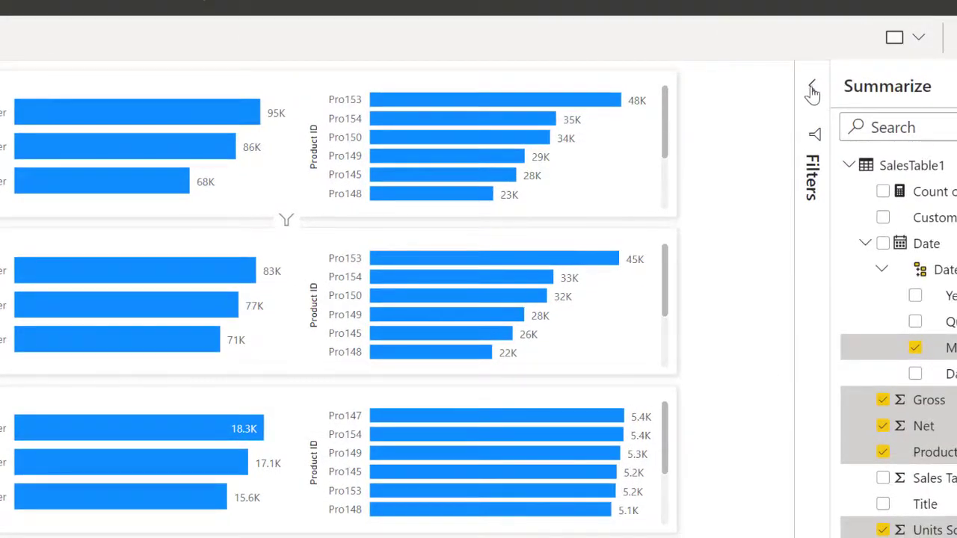
- Expand Filters and select the Net by Product ID chart to list its Net and Product ID filters
click(811, 90)
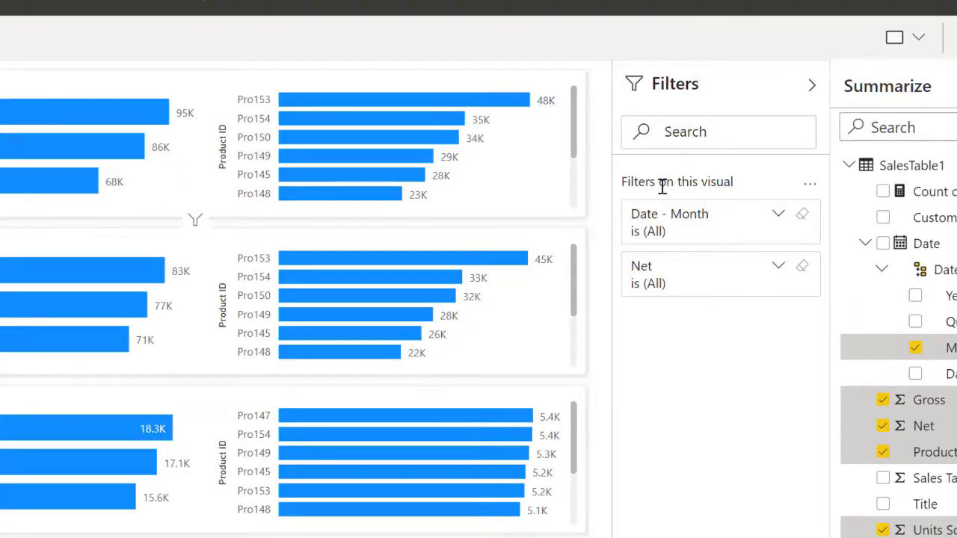
click(471, 240)
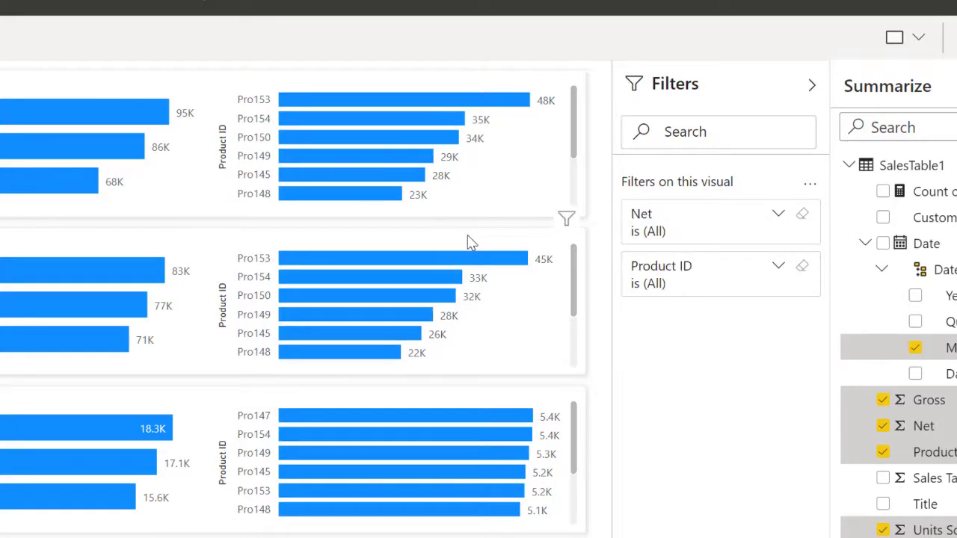
- Expand the Net filter card and browse its comparison options, leaving 'is less than' unchanged
click(738, 227)
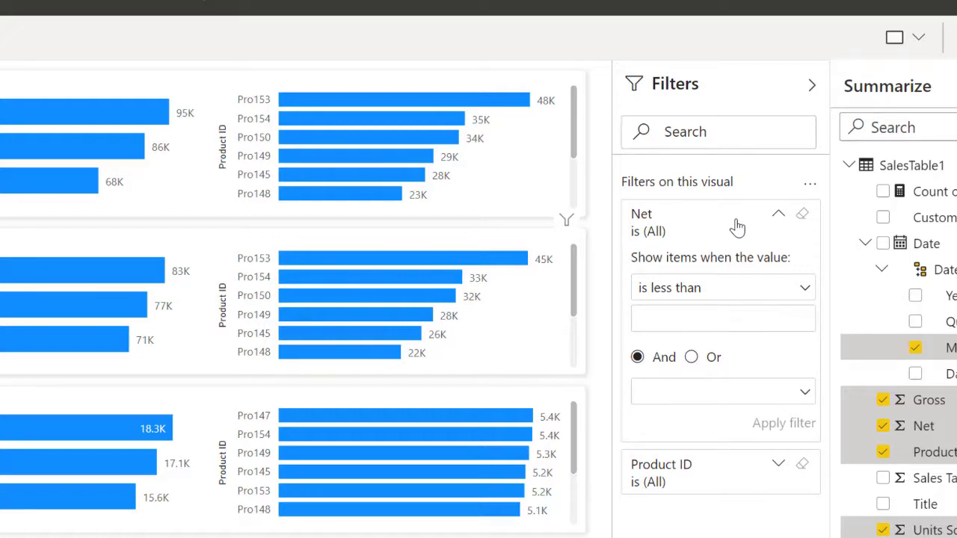
click(766, 298)
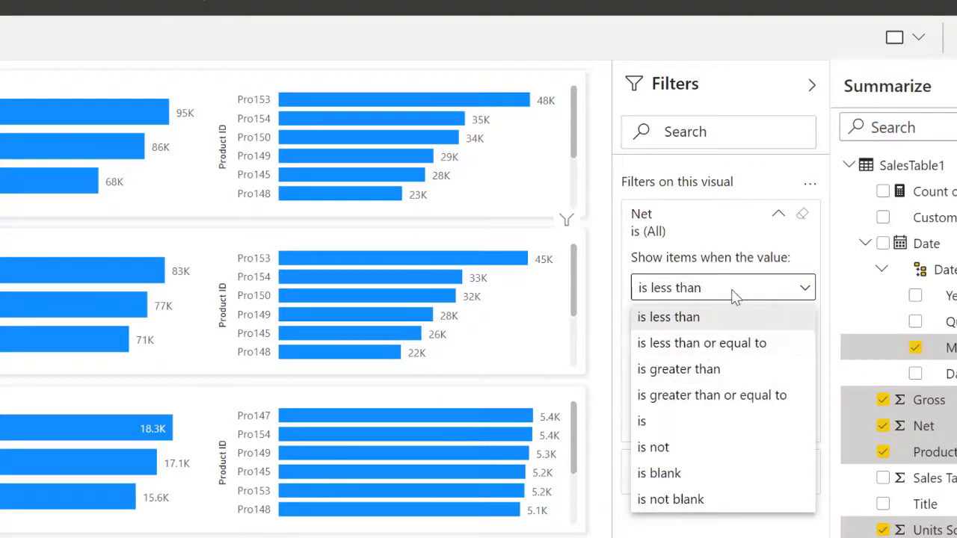
click(724, 258)
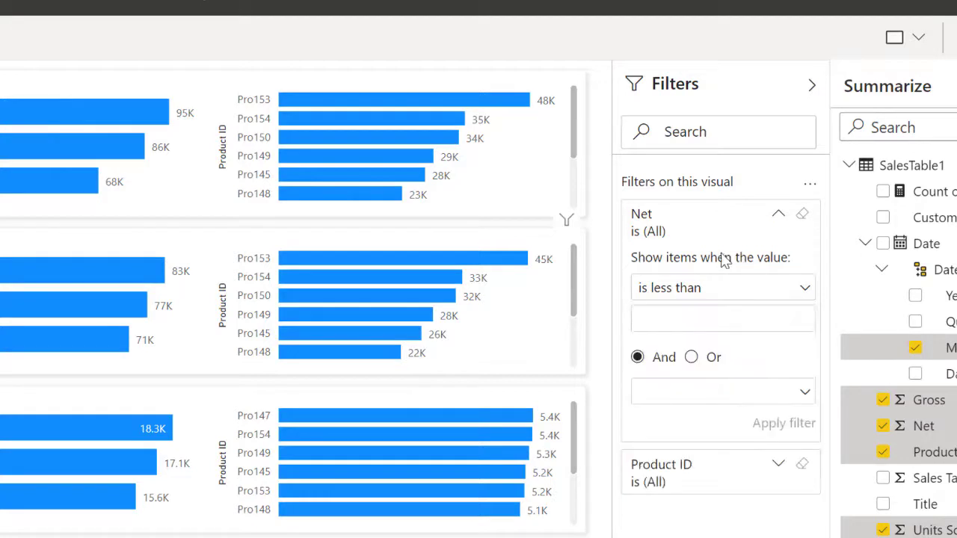
click(715, 392)
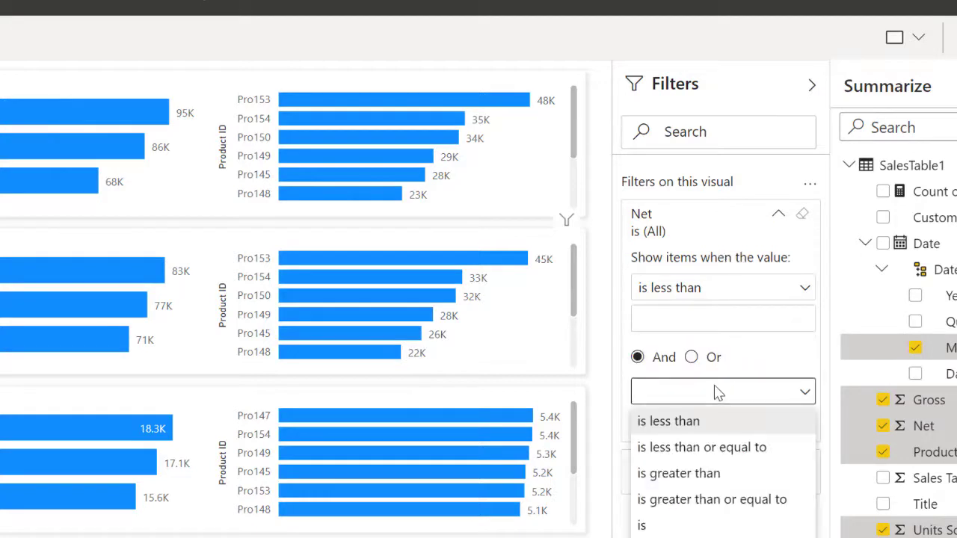
click(771, 351)
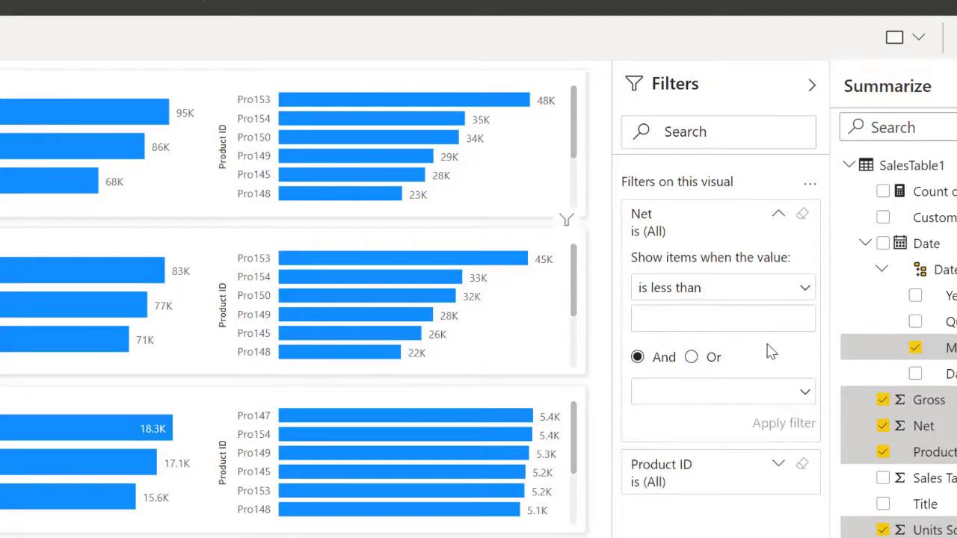
click(755, 287)
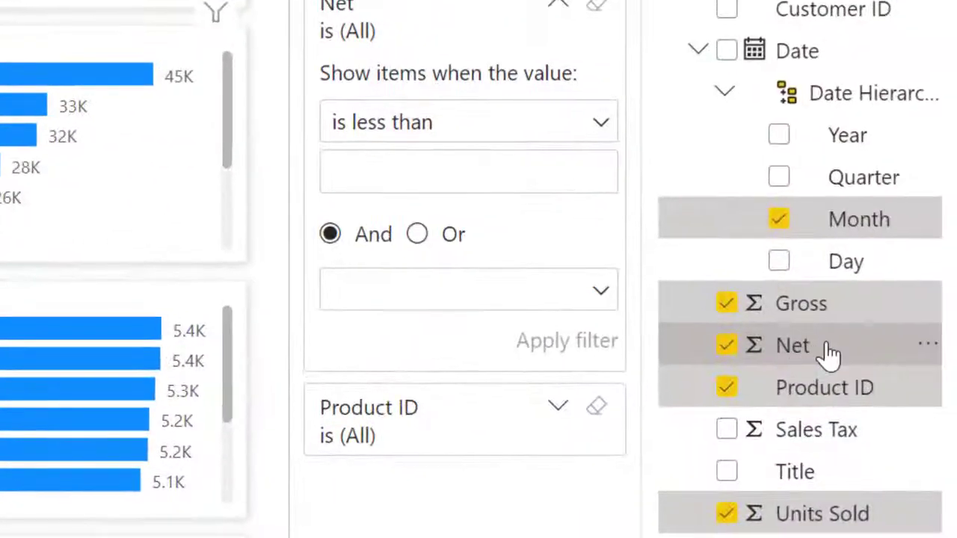
- Change Net's summarization in the Fields pane from Sum to Average
click(925, 355)
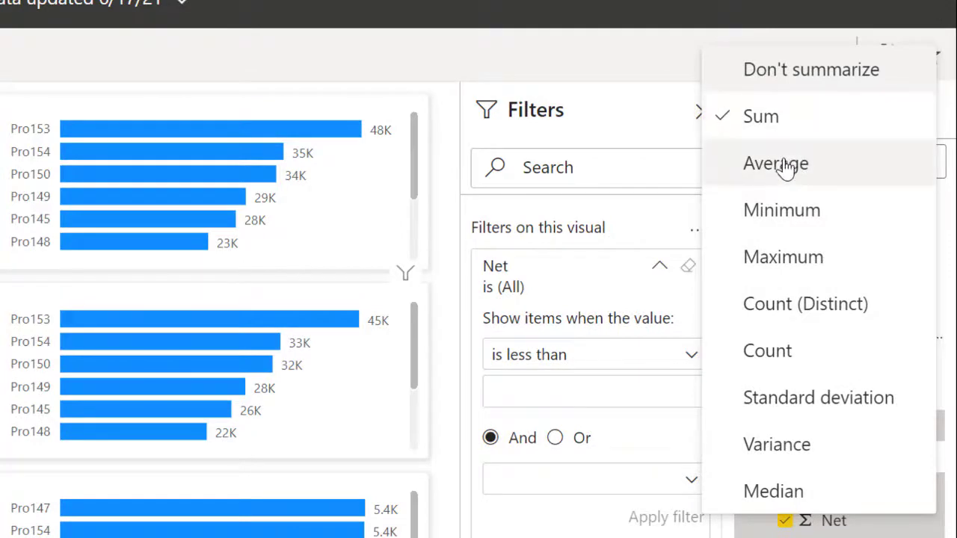
click(785, 167)
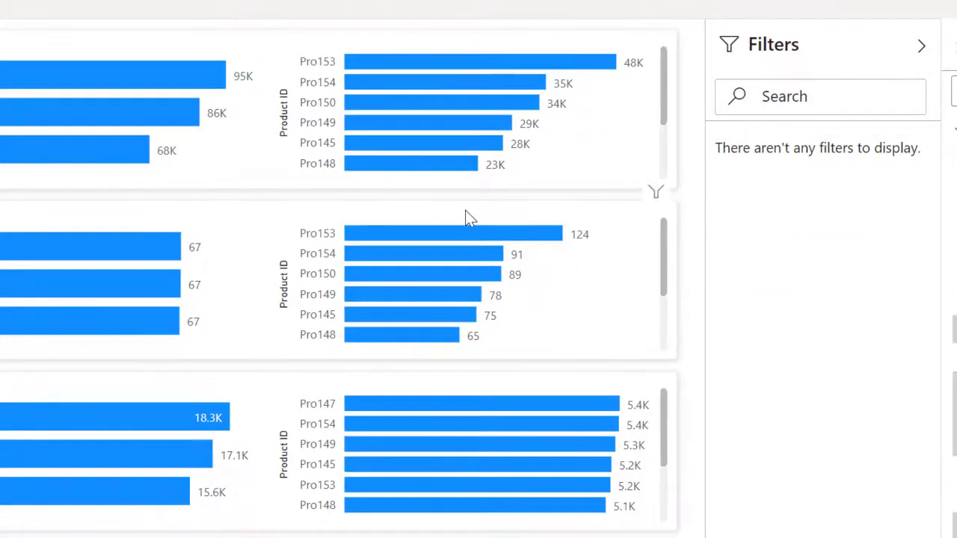
- Filter the Average of Net by Product ID chart to 'is greater than' 66
click(465, 212)
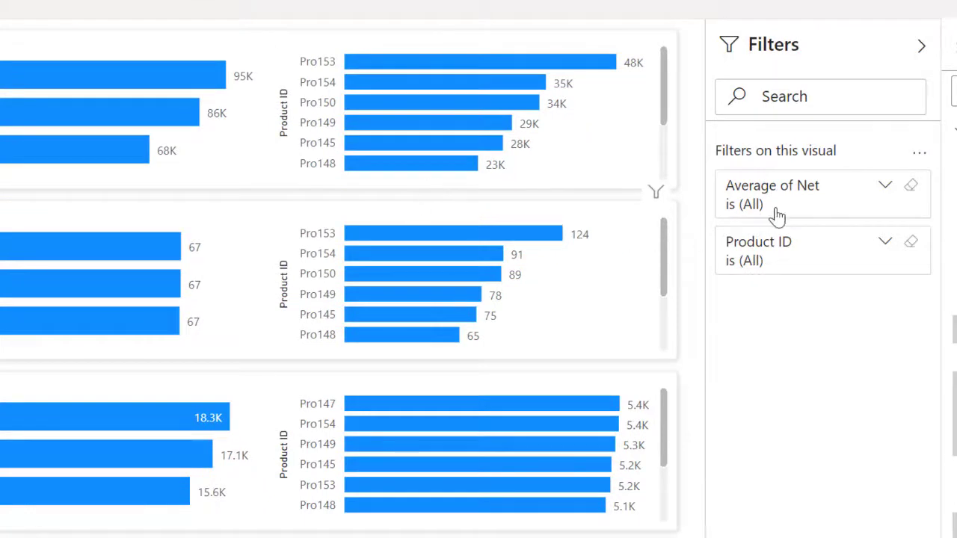
click(856, 201)
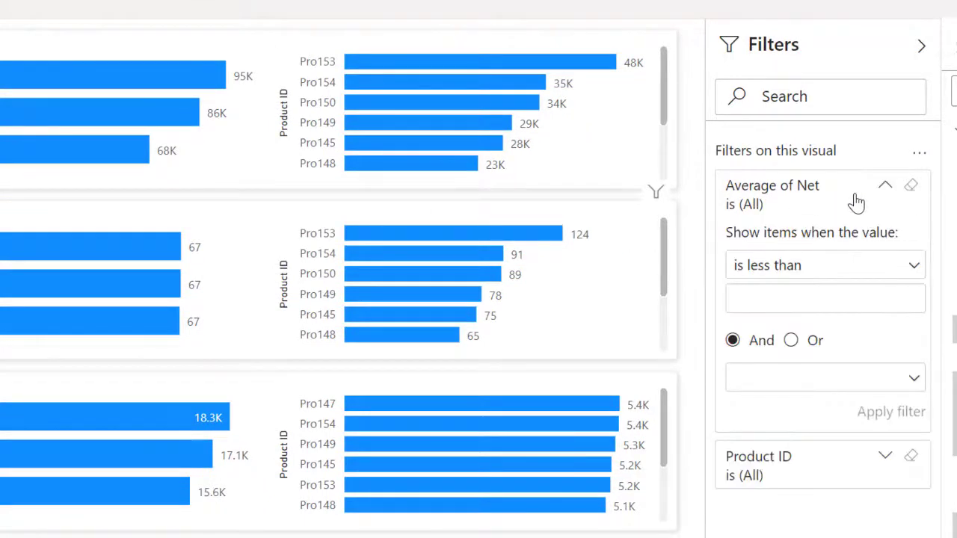
click(817, 270)
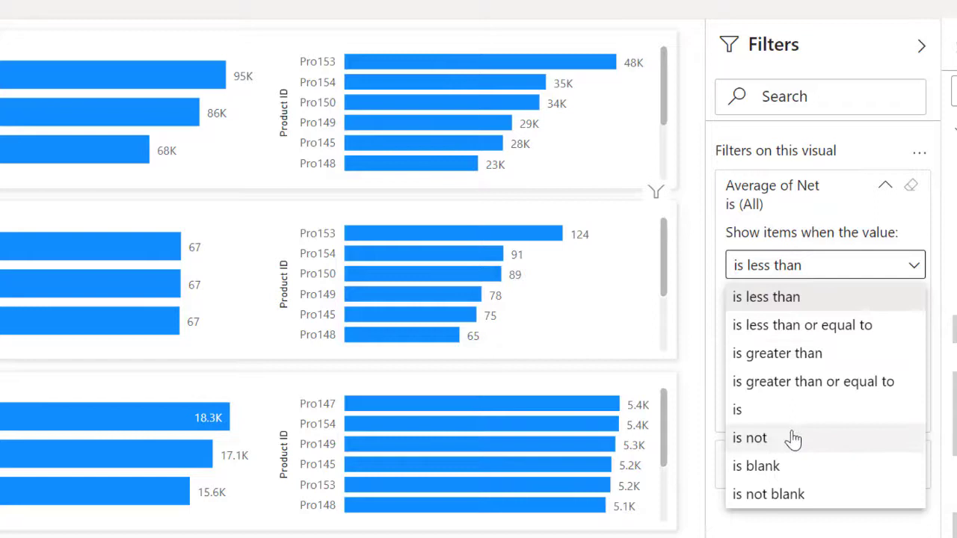
click(799, 359)
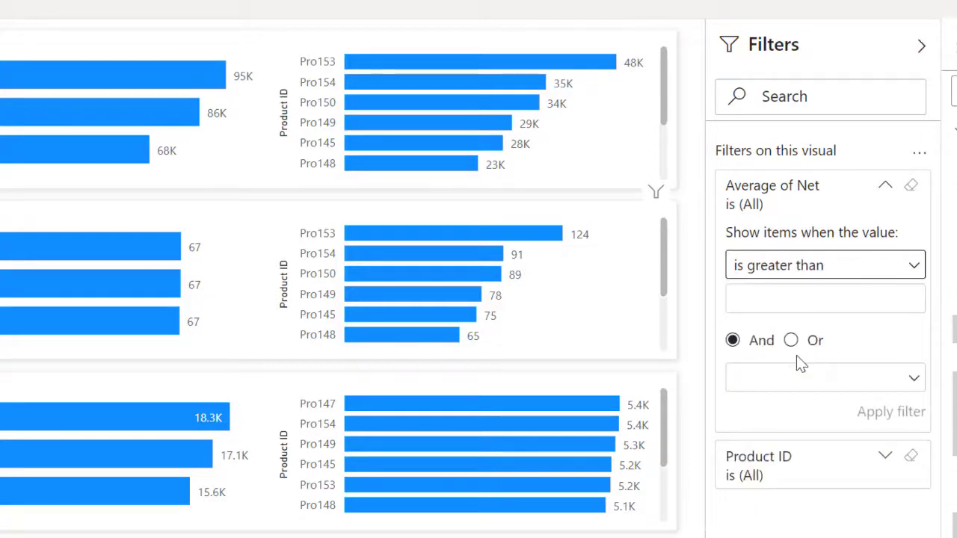
click(822, 301)
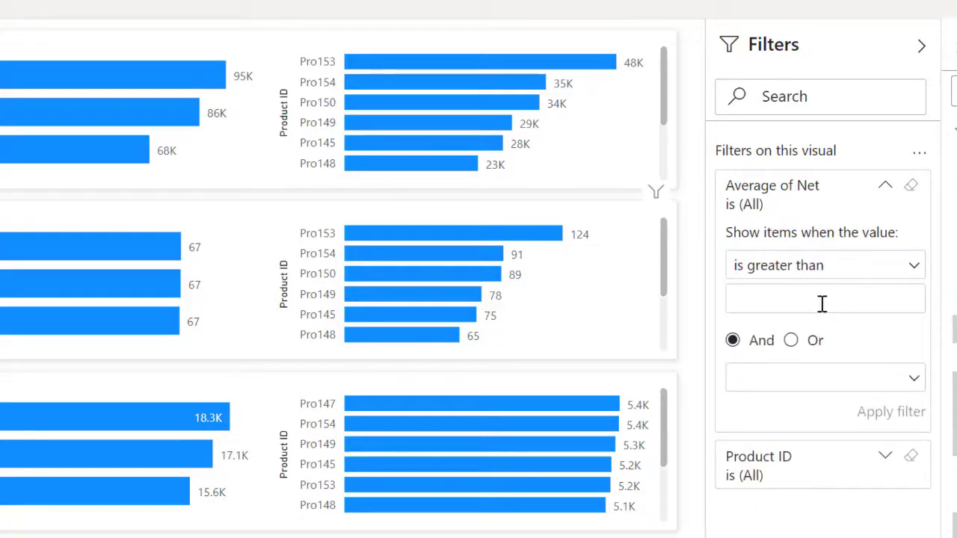
text(66)
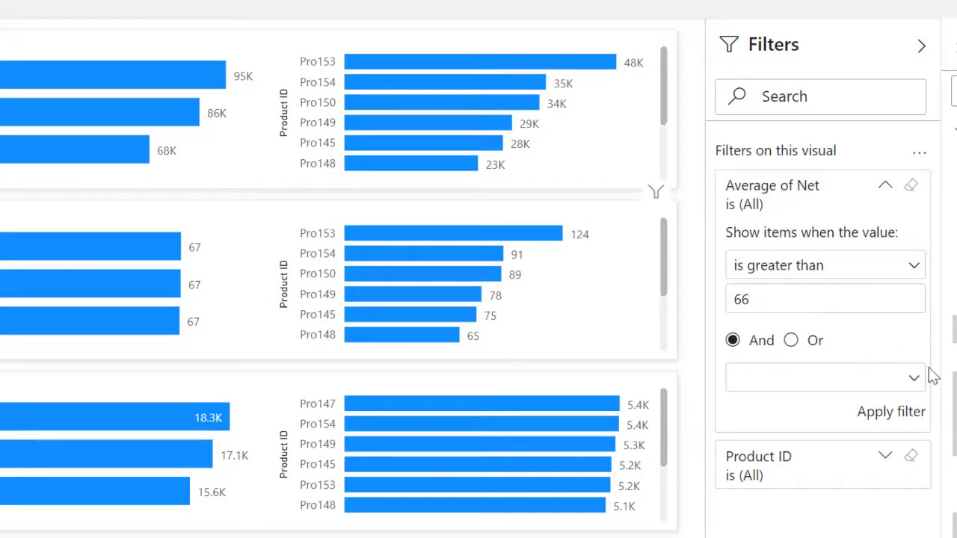
click(894, 416)
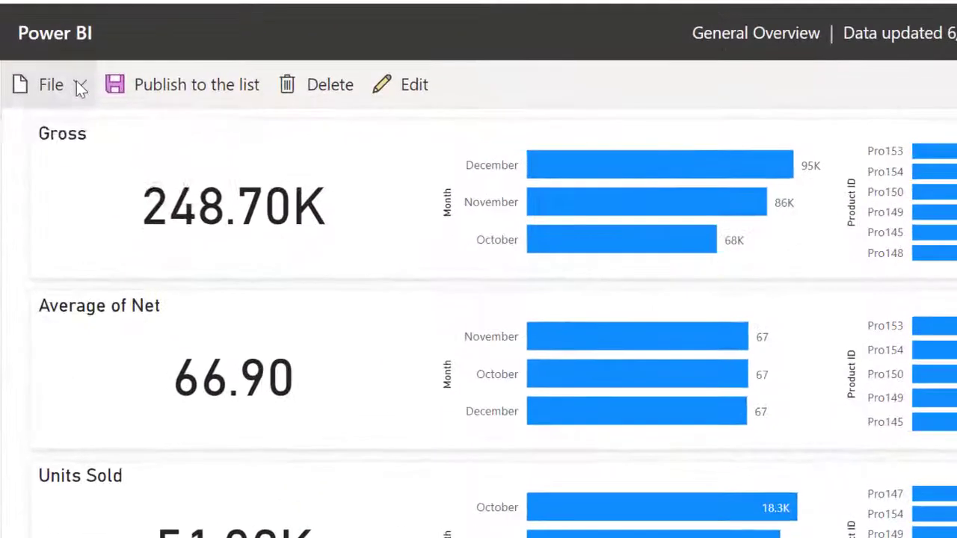
- Save a copy of the filtered report to the list as 'Above Average_66'
click(44, 112)
click(89, 139)
click(771, 354)
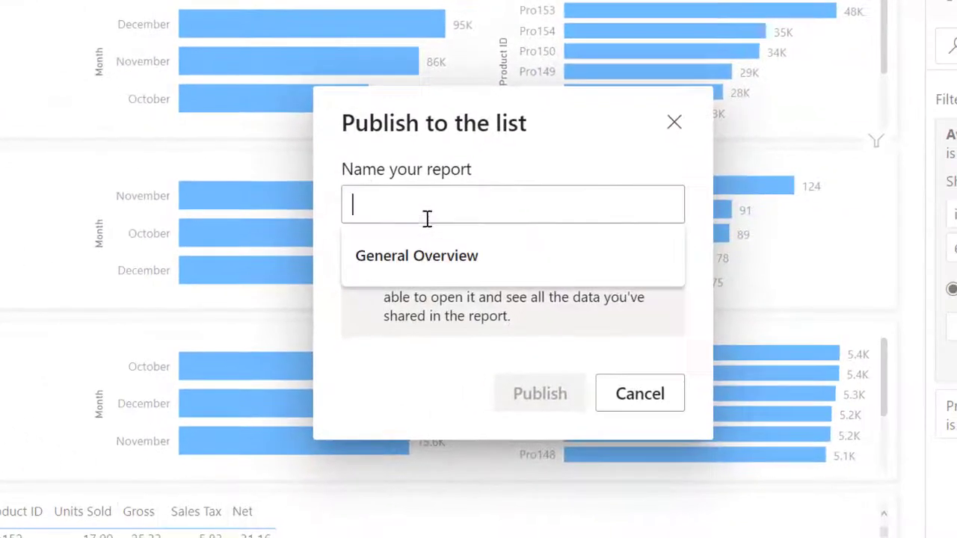
text(A)
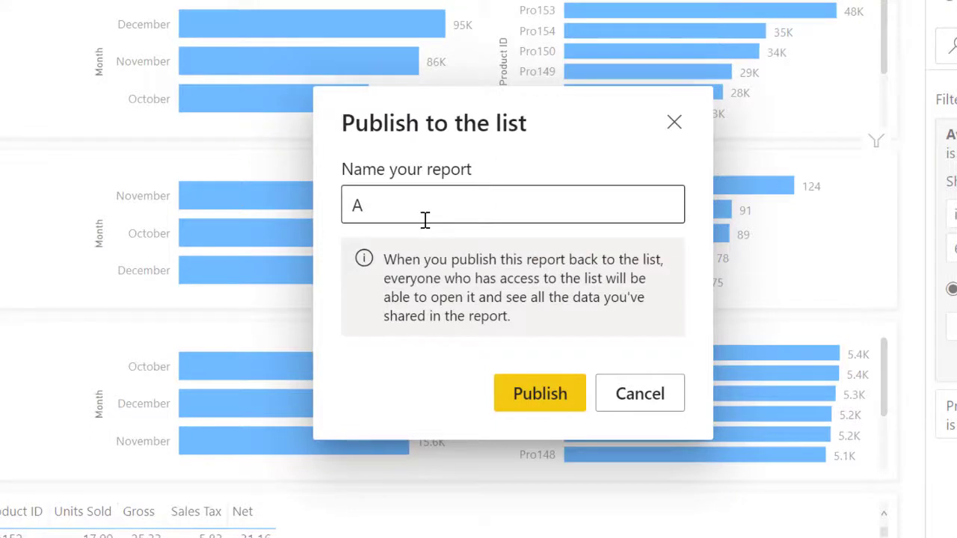
text(vbove Average)
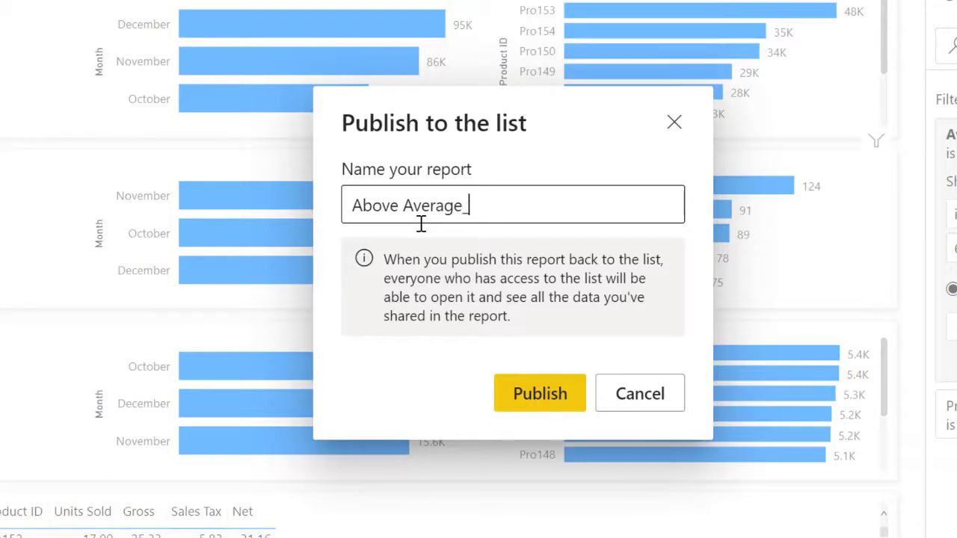
text(_66)
click(542, 396)
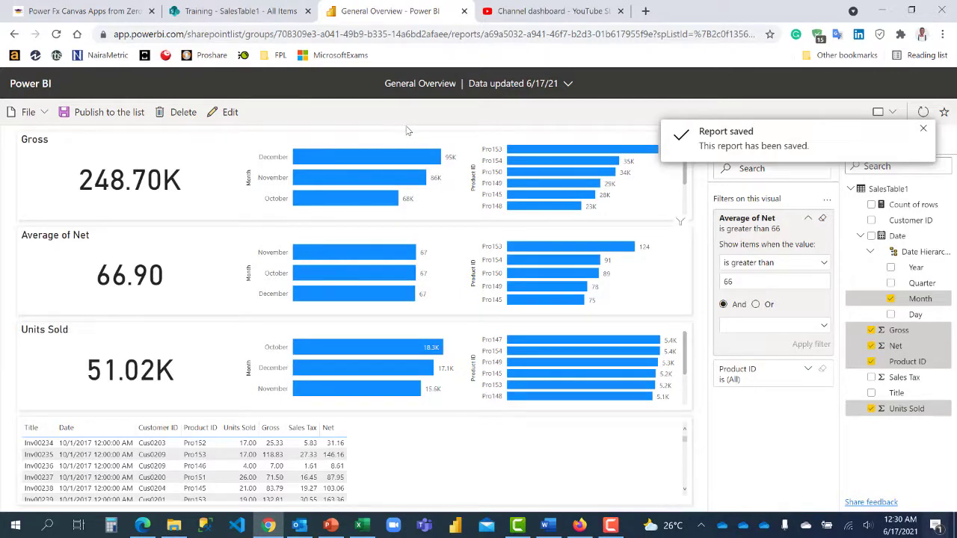
- Refresh the SharePoint sales list page, then go back to the General Overview report
click(241, 10)
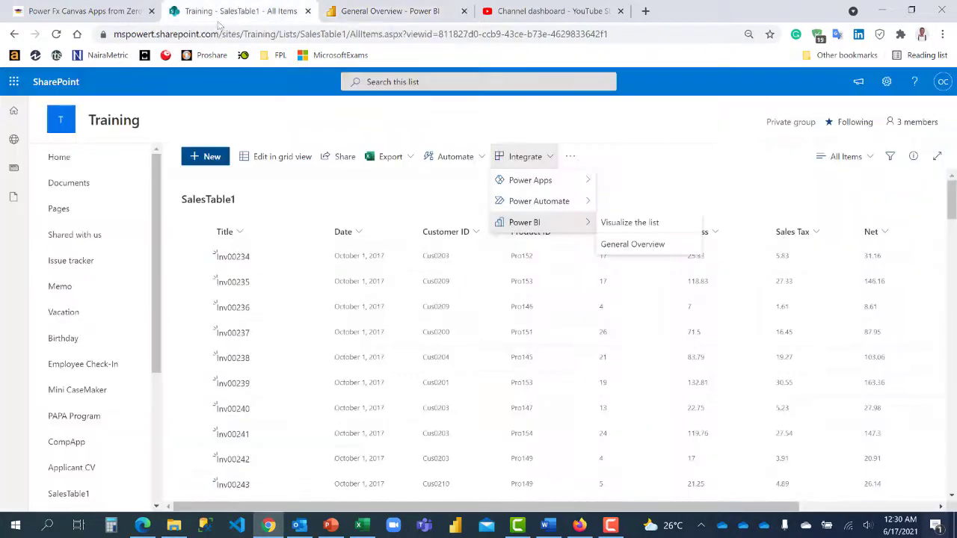
click(59, 34)
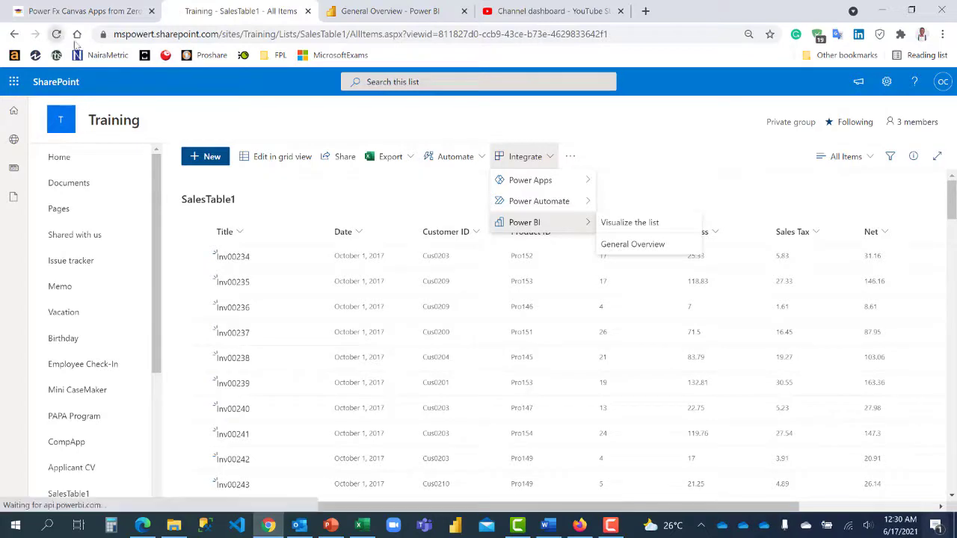
click(389, 10)
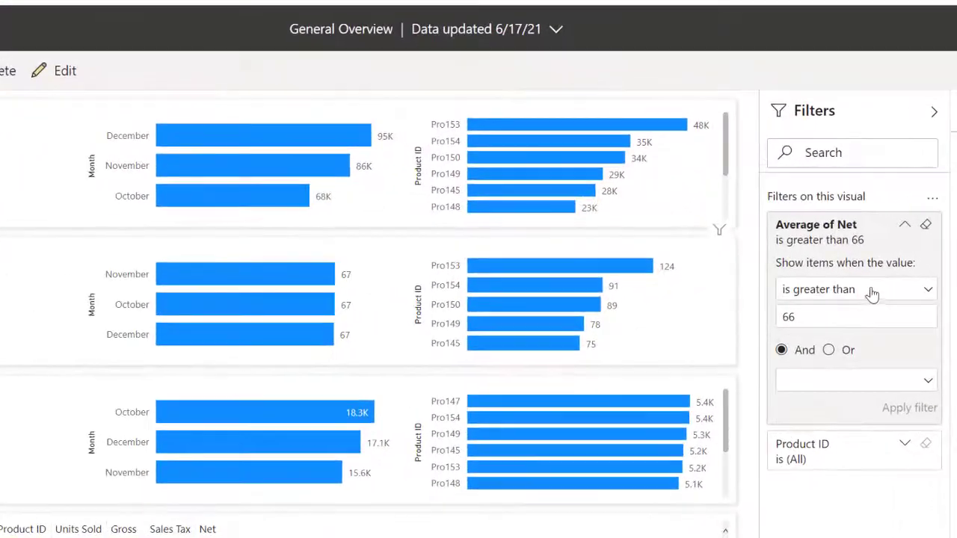
- Change the product chart's Average of Net filter from 'is greater than' to 'is less than' 66
click(784, 264)
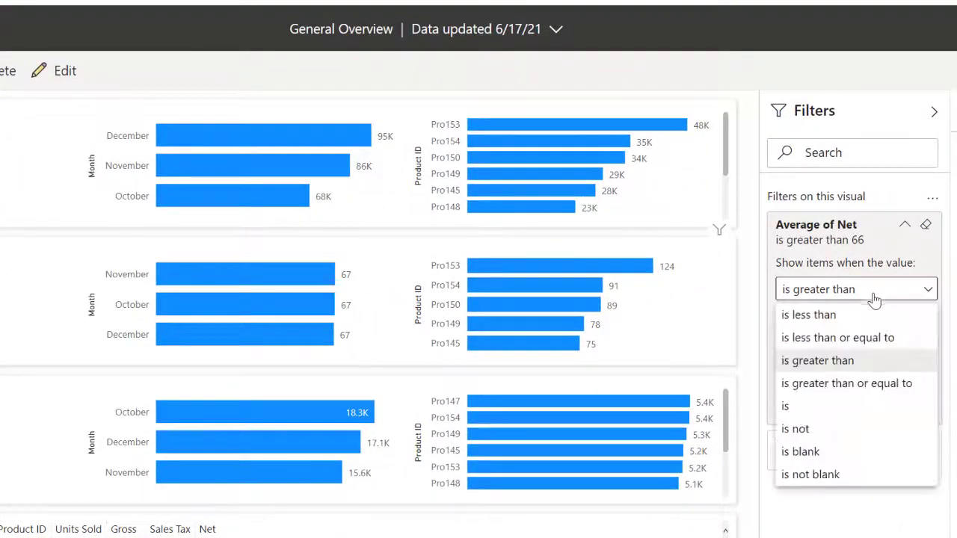
click(825, 317)
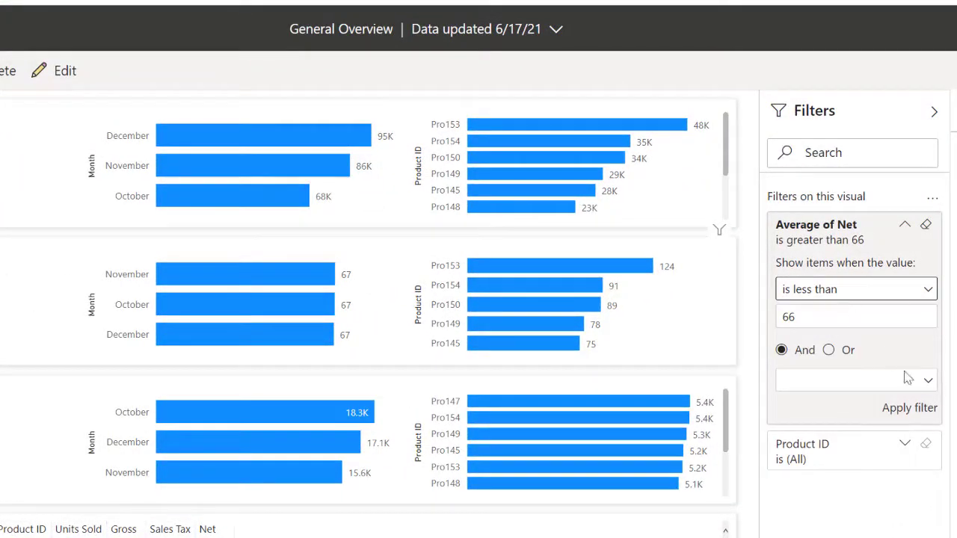
click(921, 410)
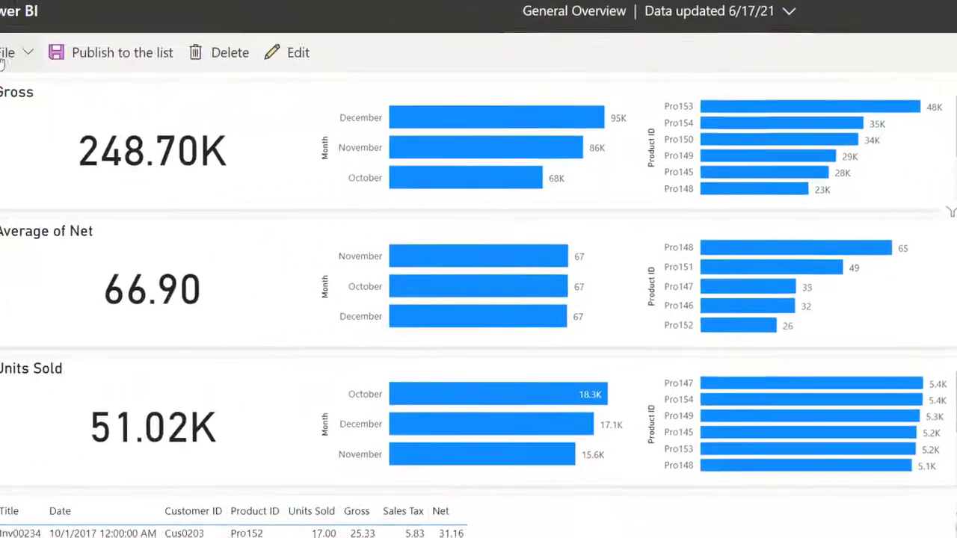
- Save a copy of the report as 'Product Below Average' and publish it to the list
click(51, 51)
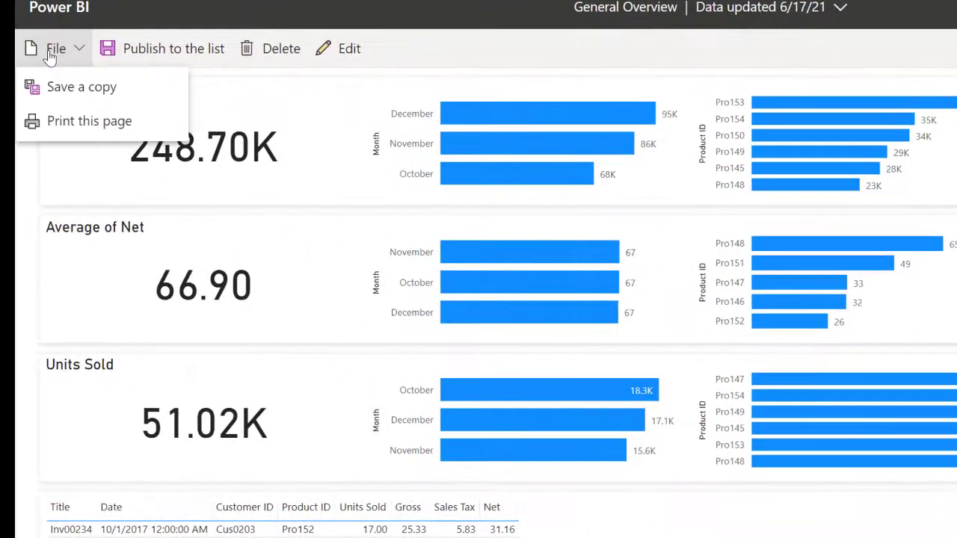
click(82, 87)
click(642, 258)
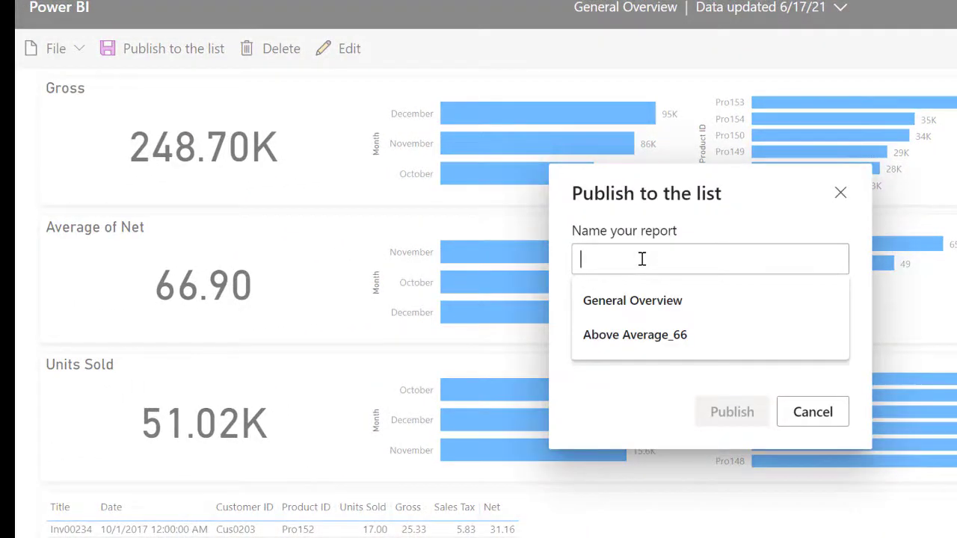
text(Product Be)
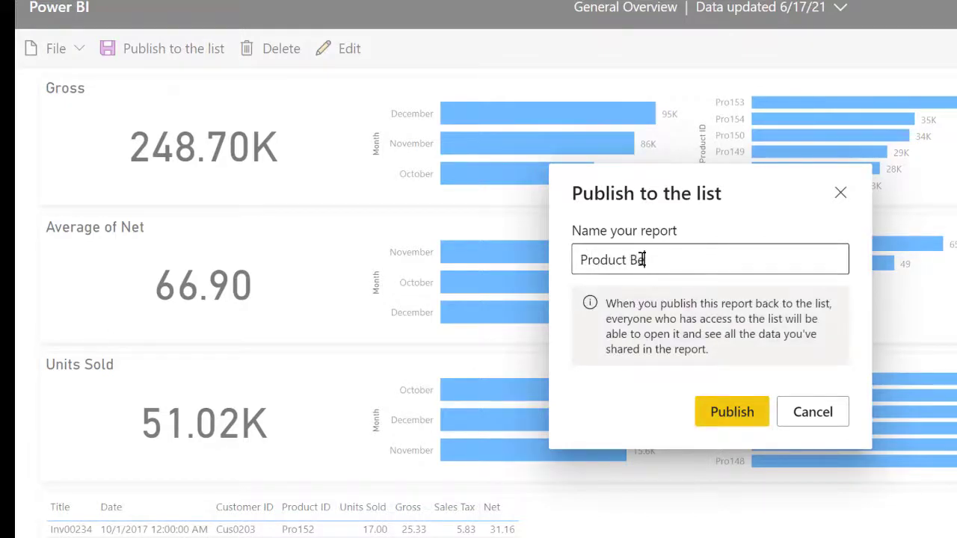
text(low Average)
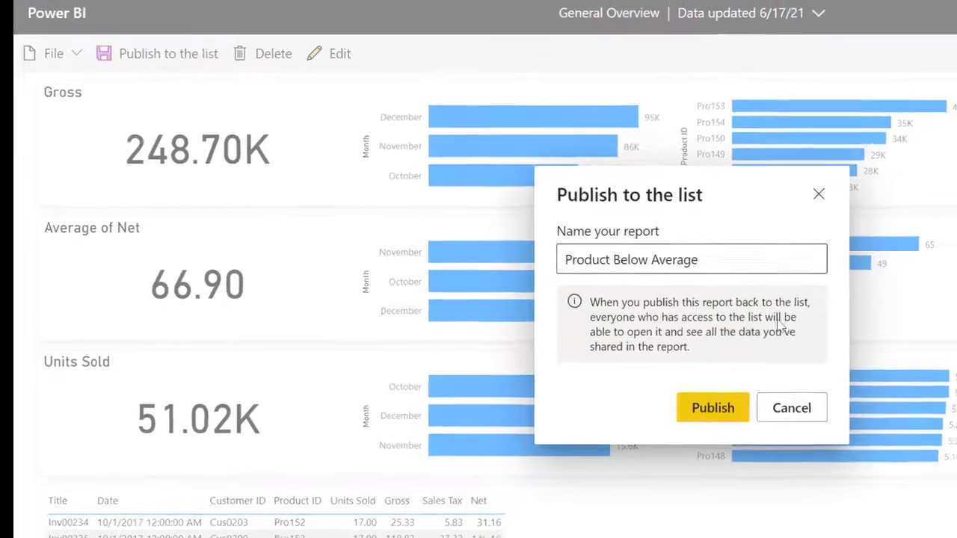
click(732, 412)
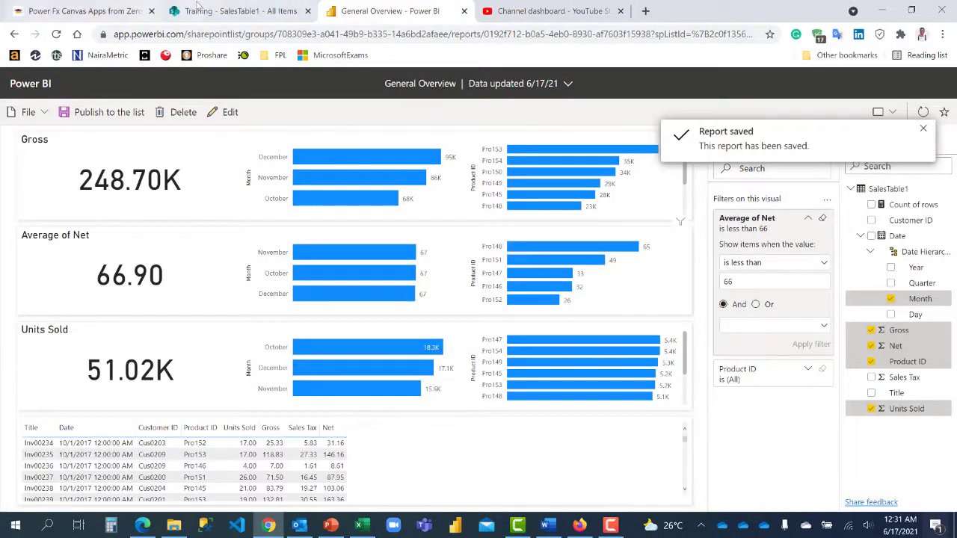
click(170, 9)
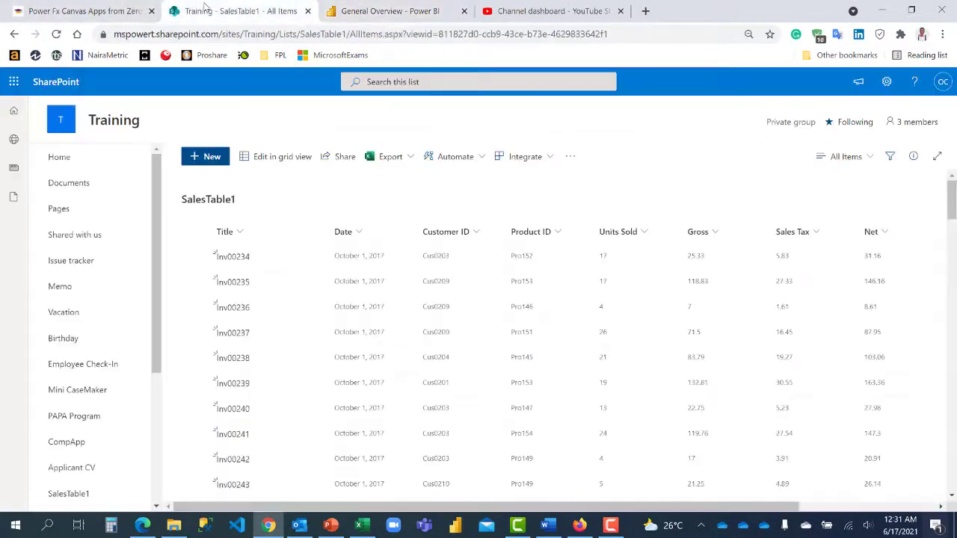
click(57, 35)
click(376, 19)
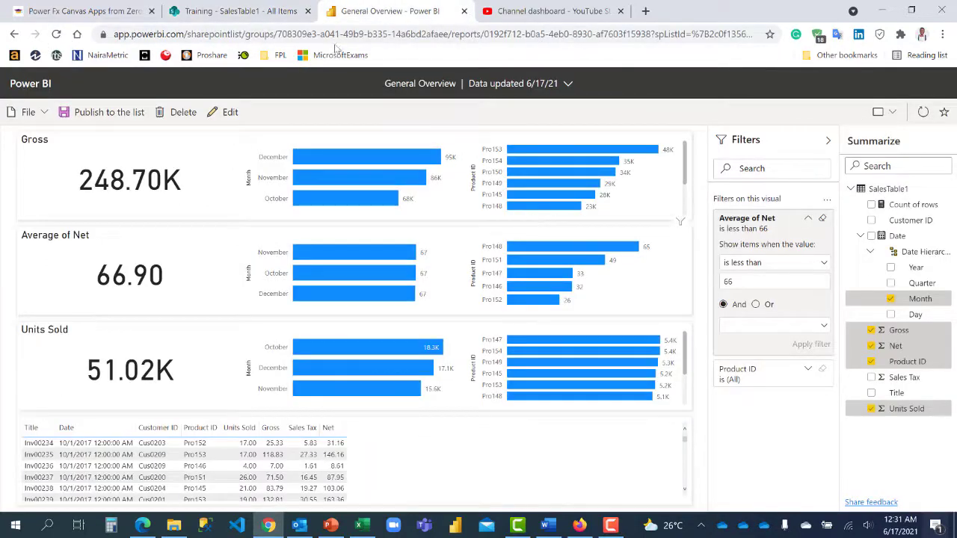
click(238, 11)
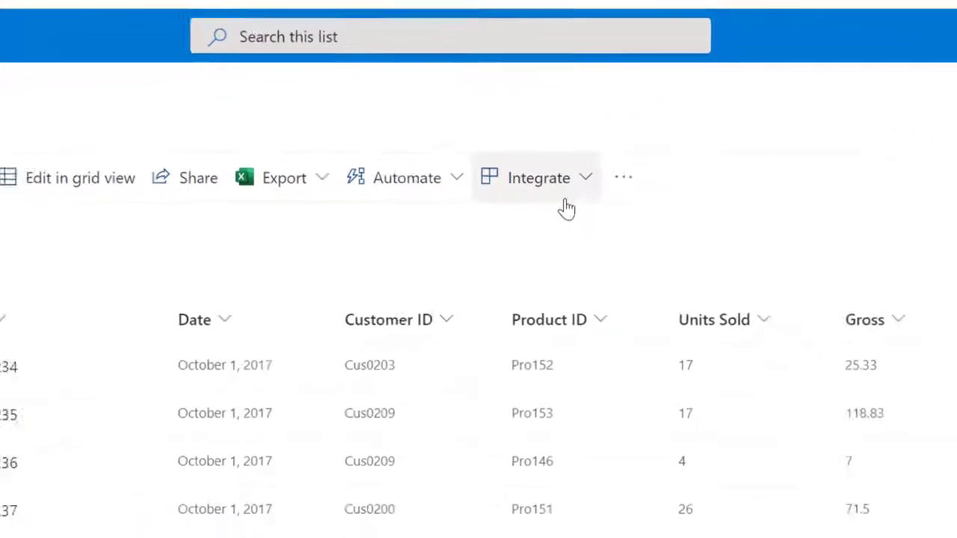
click(586, 186)
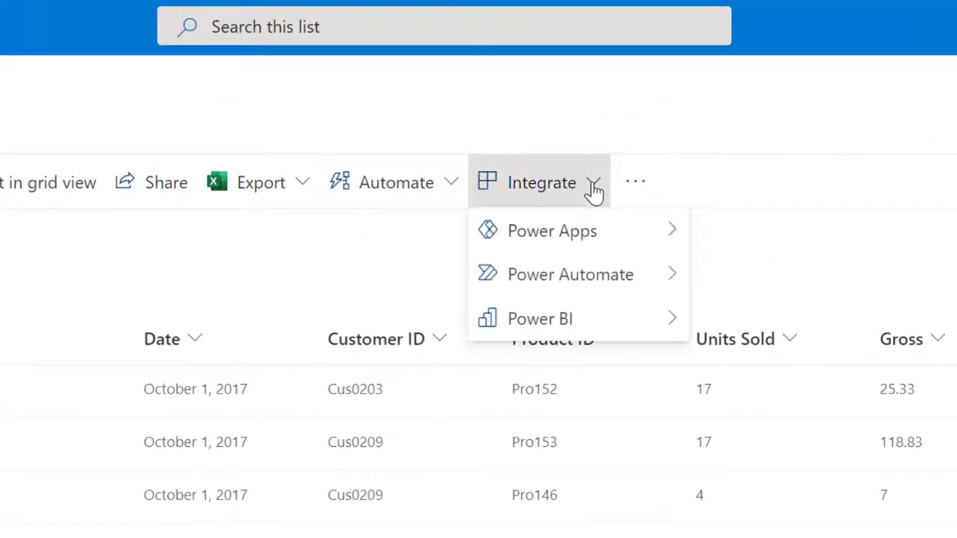
mouse_move(643, 323)
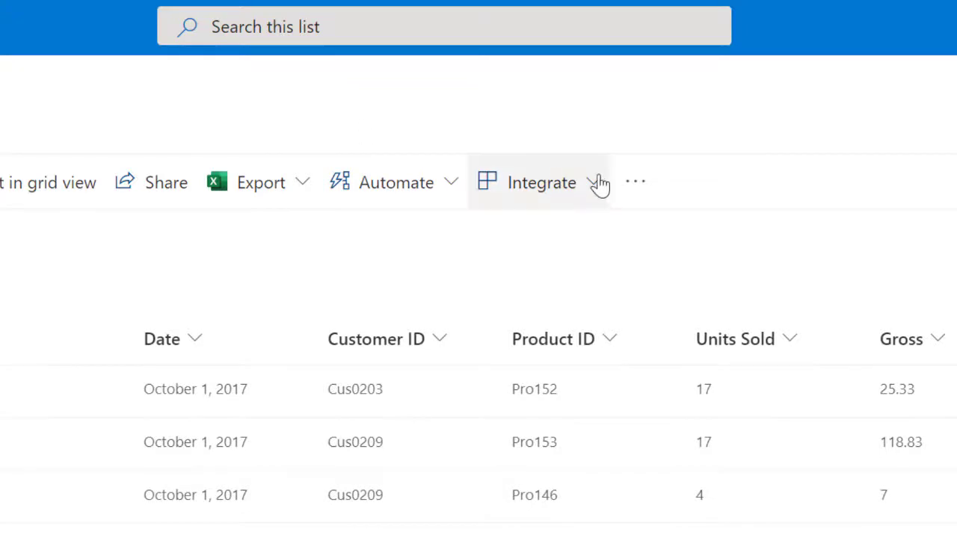
click(602, 186)
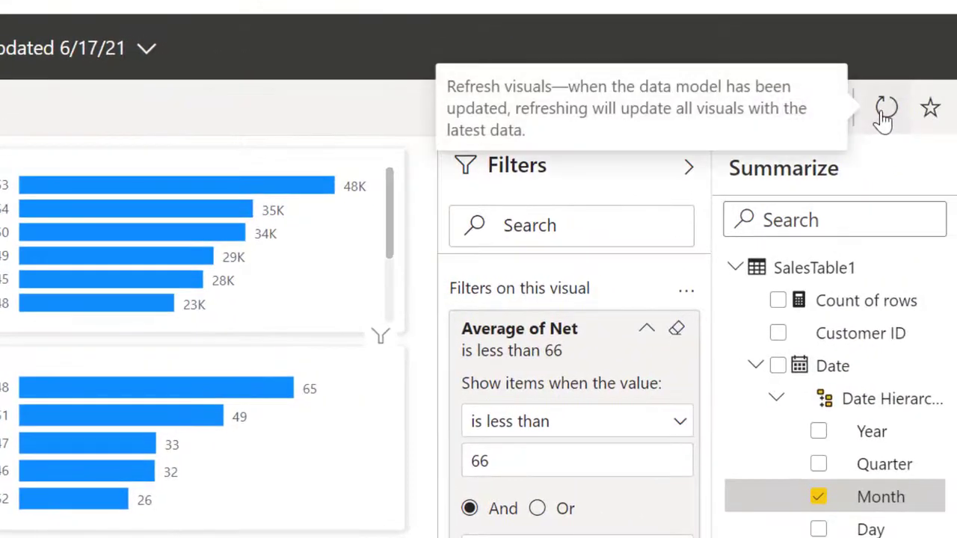
click(885, 112)
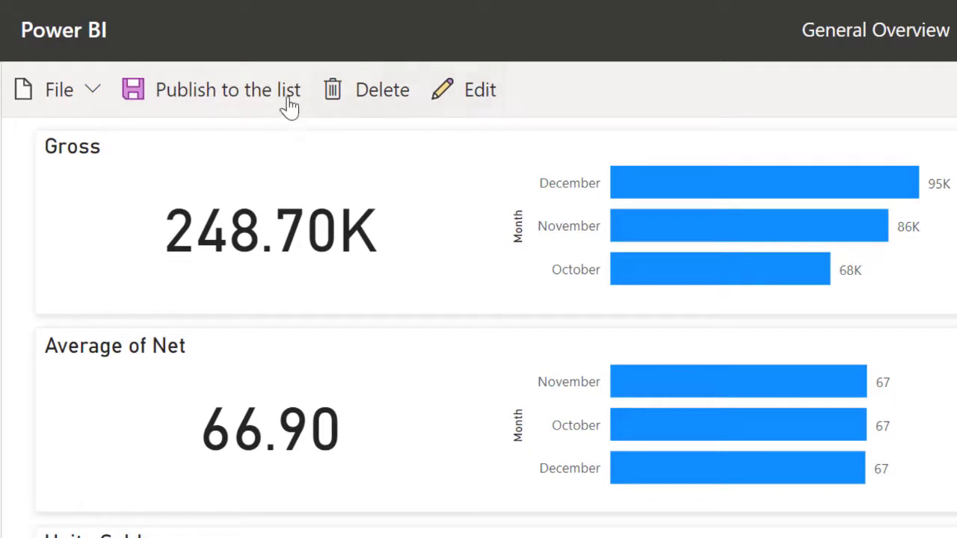
- Widen the invoice table's Date, Title, Customer ID and Net columns across the report
click(80, 100)
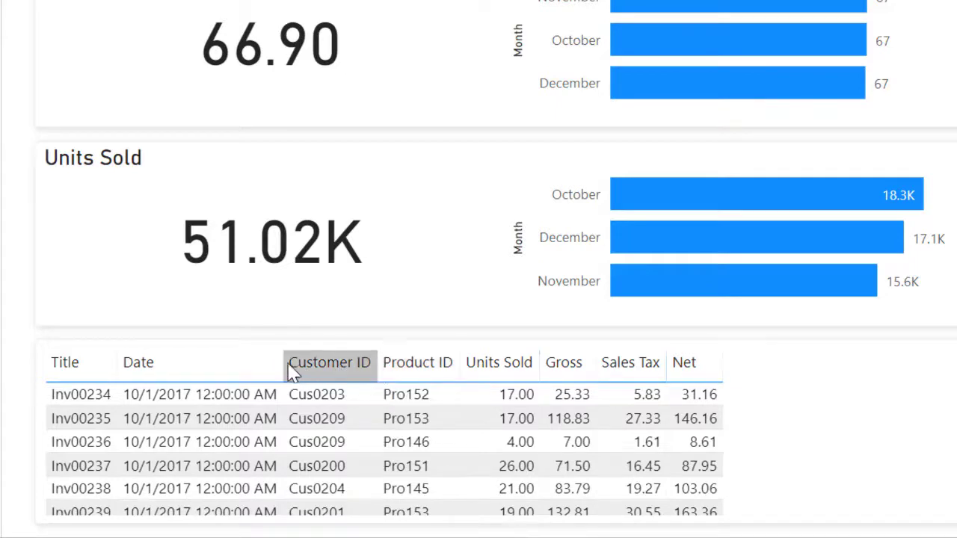
drag(278, 363, 380, 363)
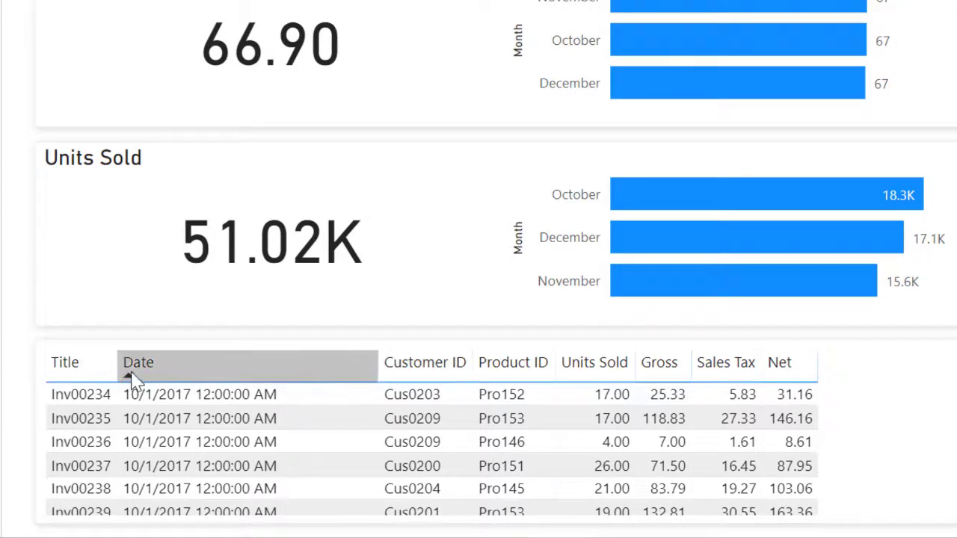
drag(118, 363, 188, 376)
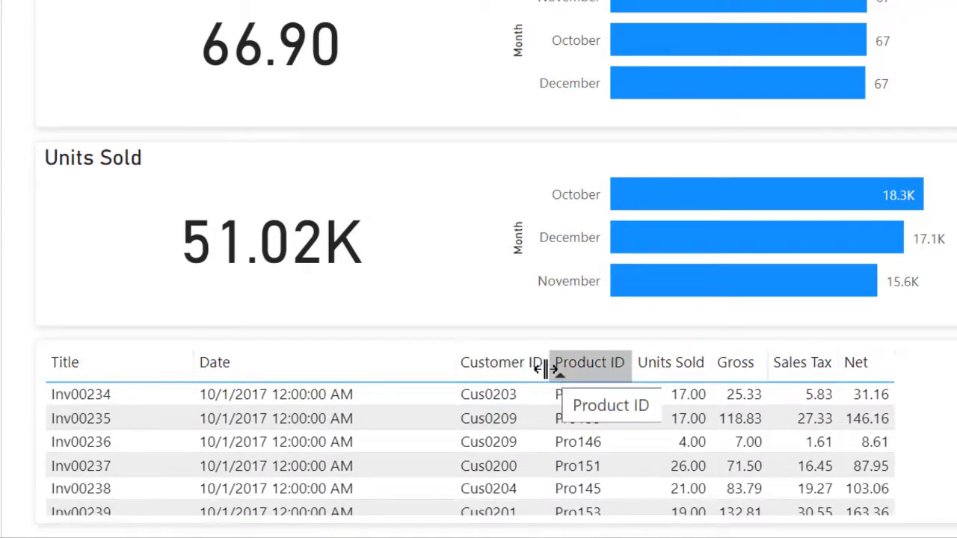
drag(554, 369, 634, 368)
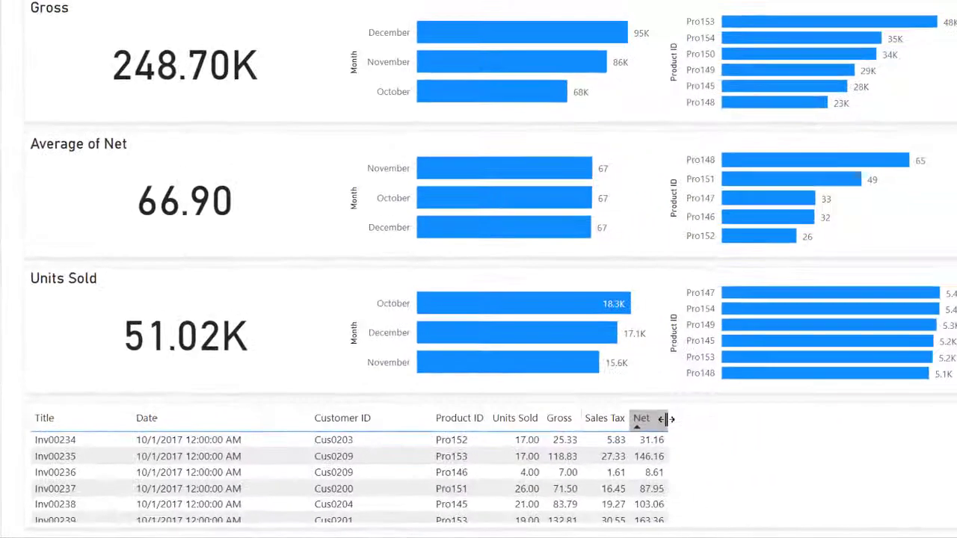
drag(665, 418, 769, 421)
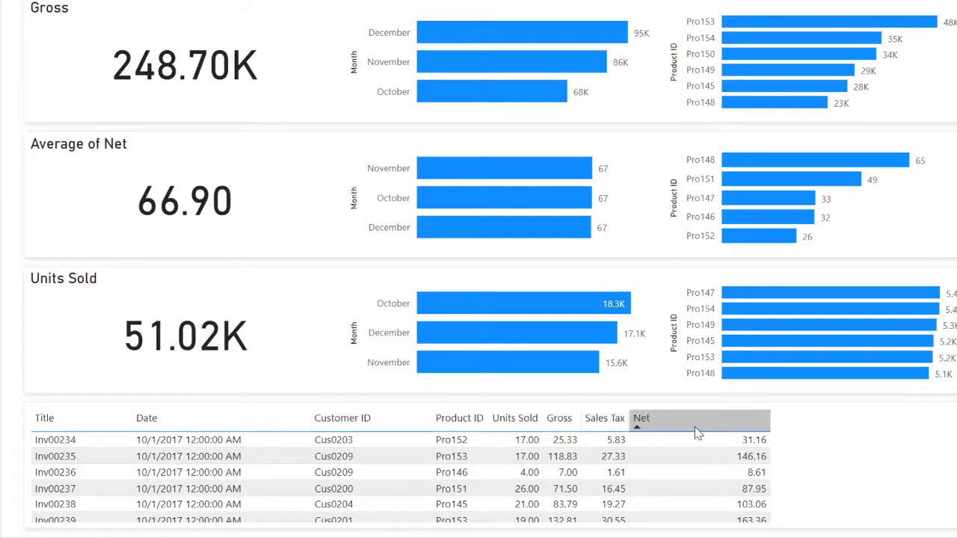
- Sort the invoice table by Net ascending so the 3.67 Pro152 invoices come first
click(633, 420)
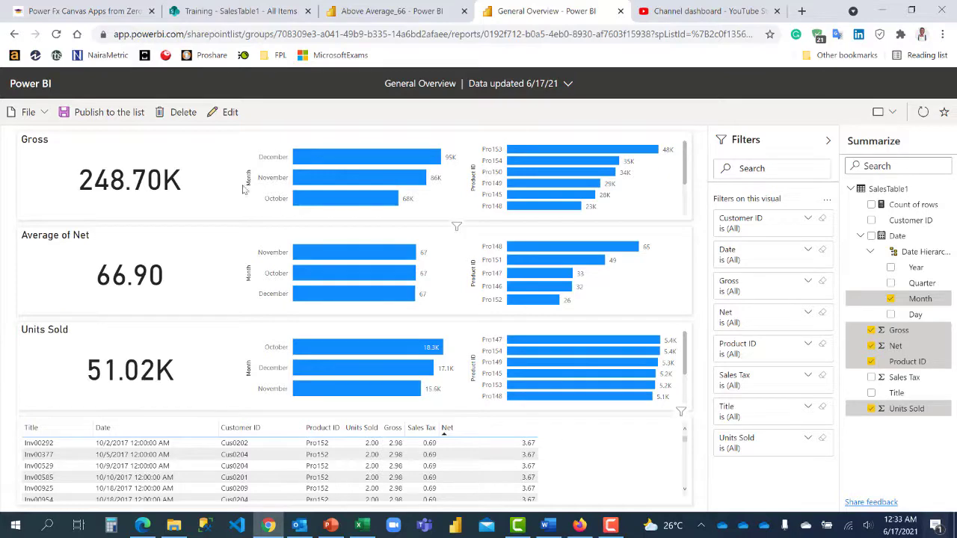
- Switch to the published Above Average_66 report to view its Average of Net chart
click(384, 12)
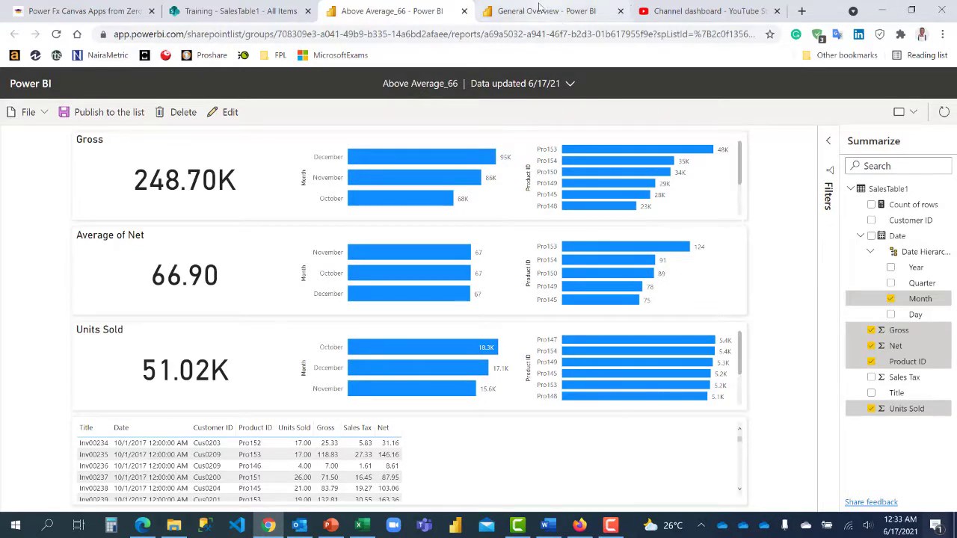
click(246, 9)
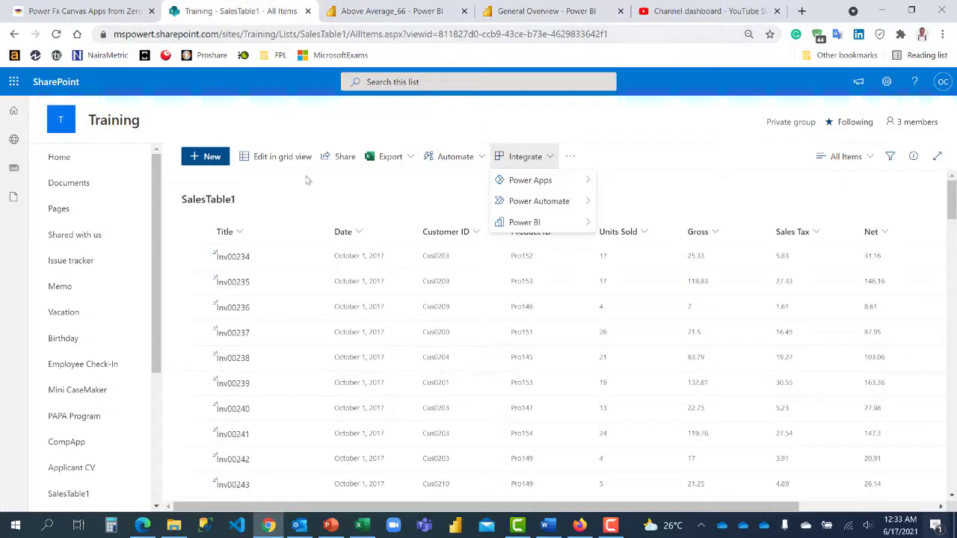
click(323, 196)
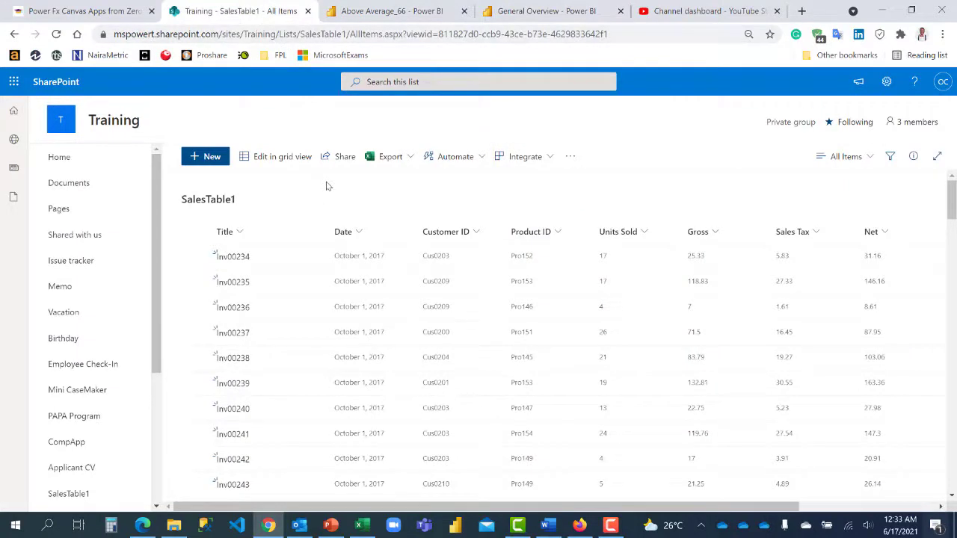